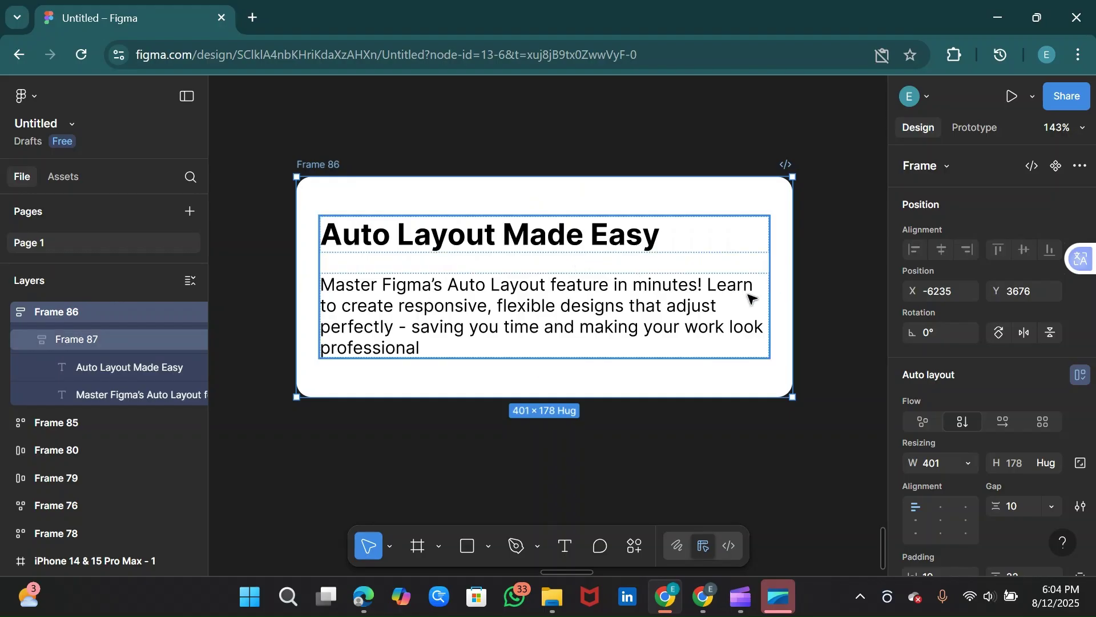
Step: Add a heading text reading "Welcome to My App" on an empty area of the canvas
key(Return)
click(841, 374)
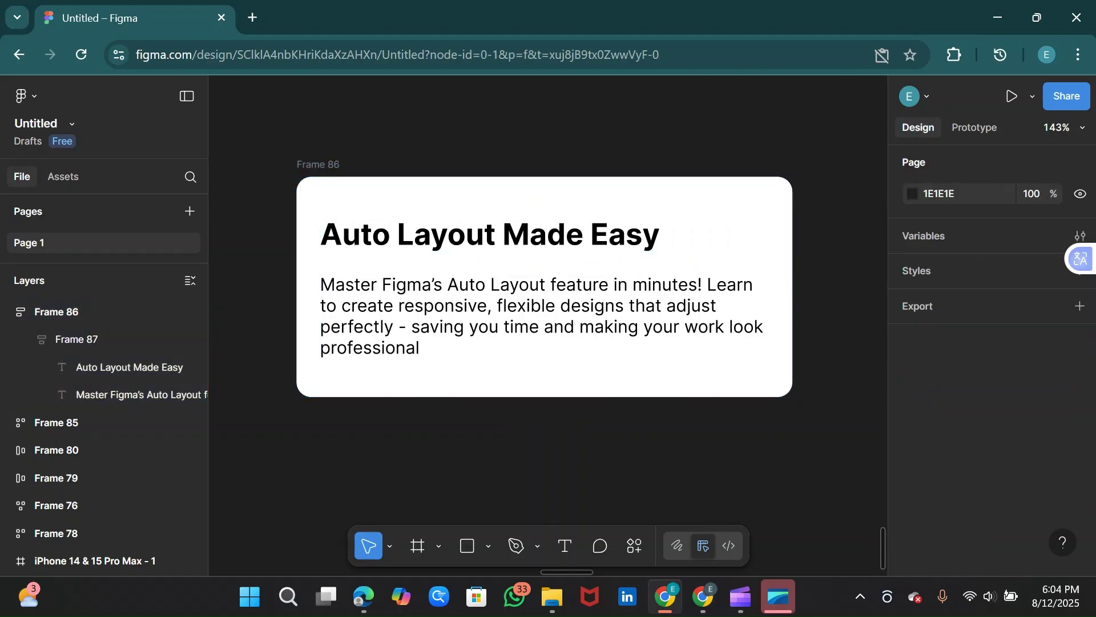
scroll(548, 325, down, 3)
scroll(548, 326, right, 10)
scroll(548, 326, up, 5)
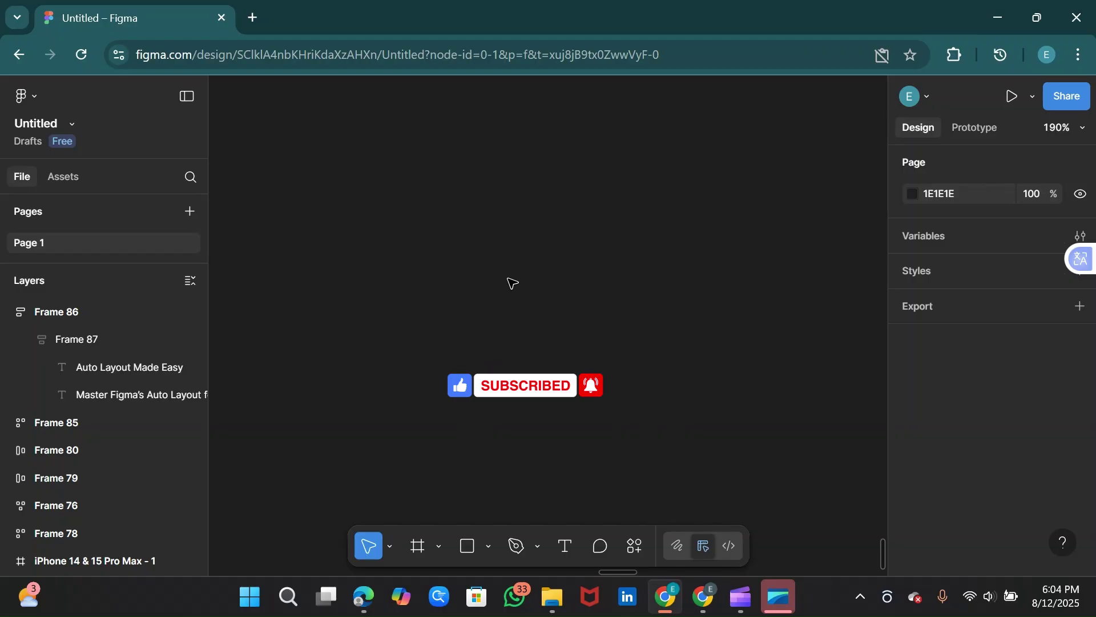
key(t)
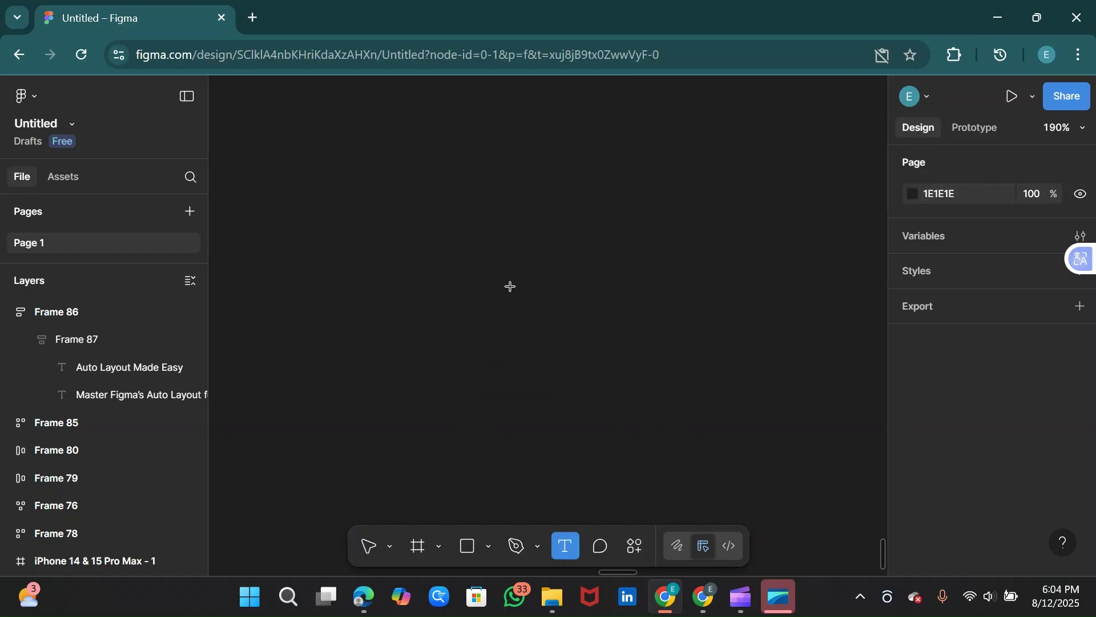
click(442, 287)
text(W)
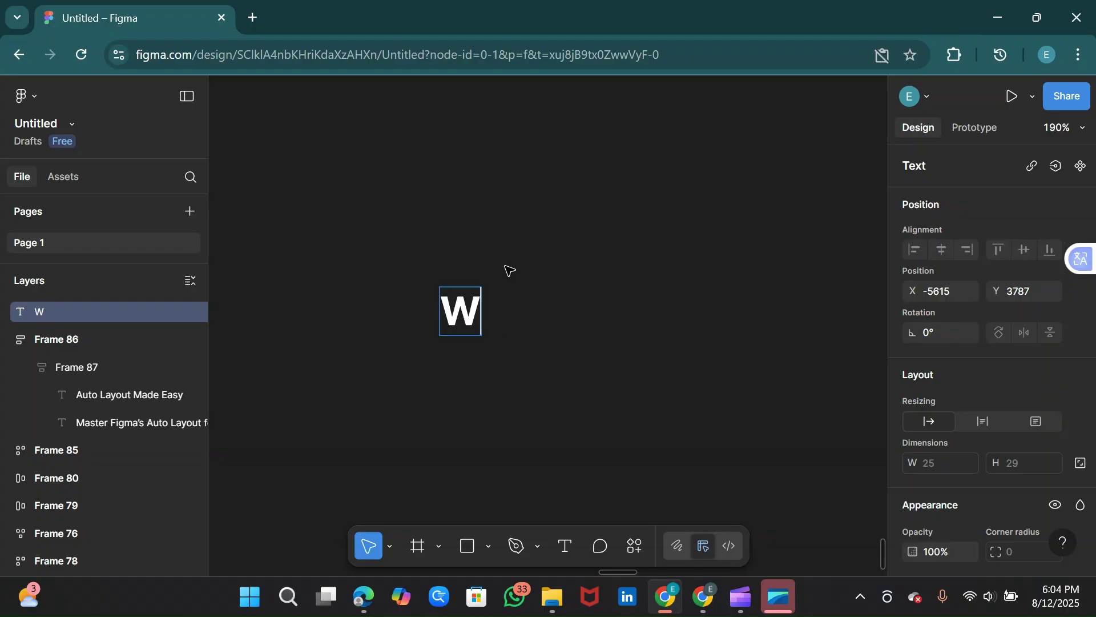
text(el)
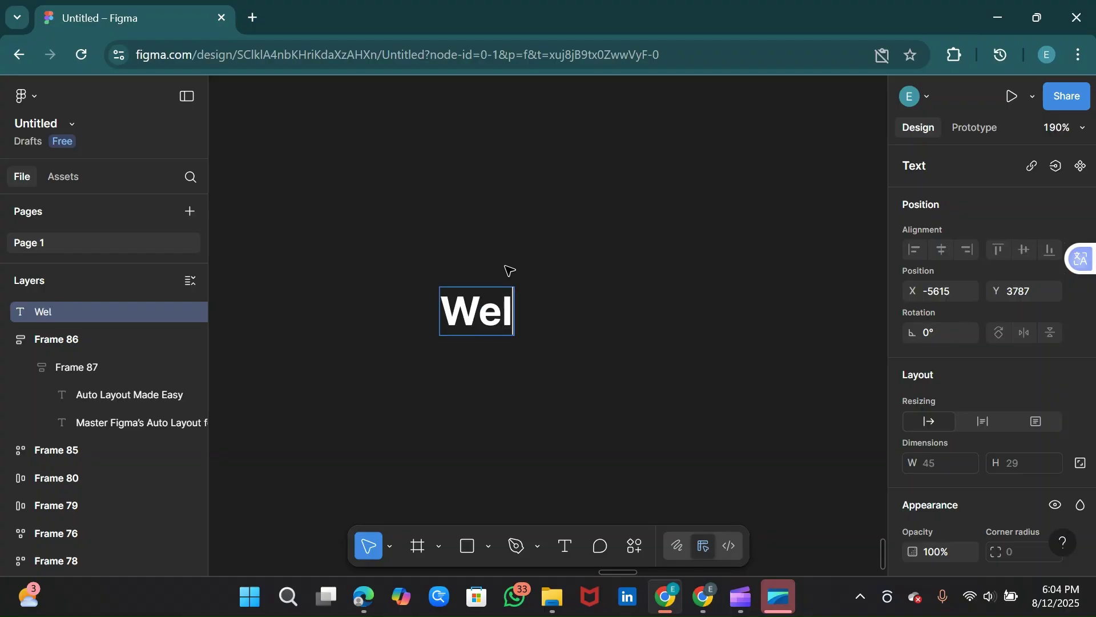
text(come)
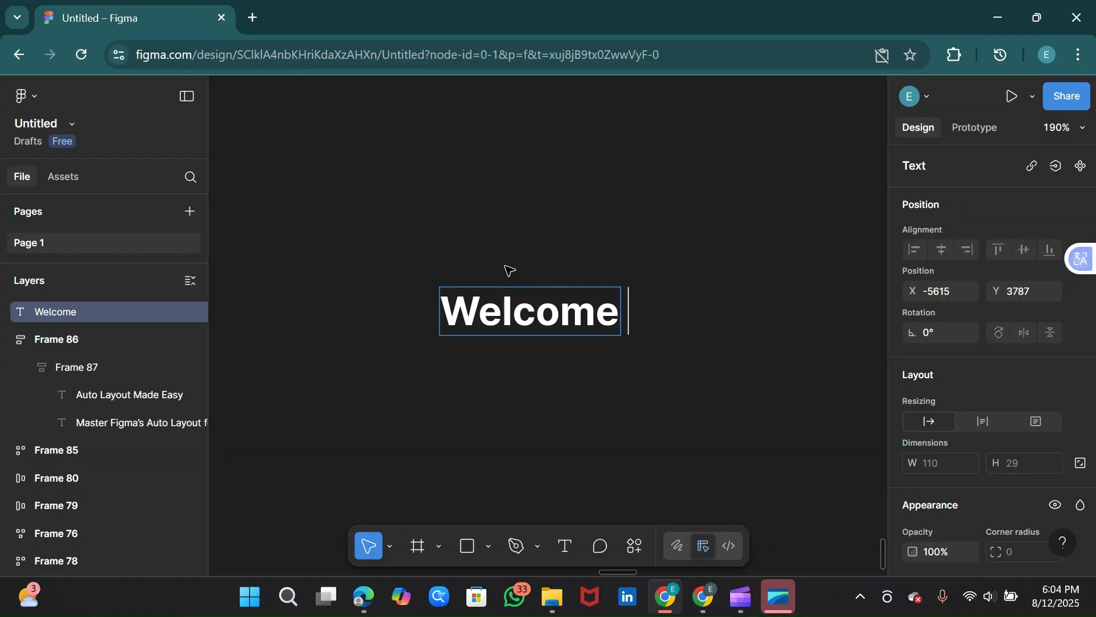
text( t)
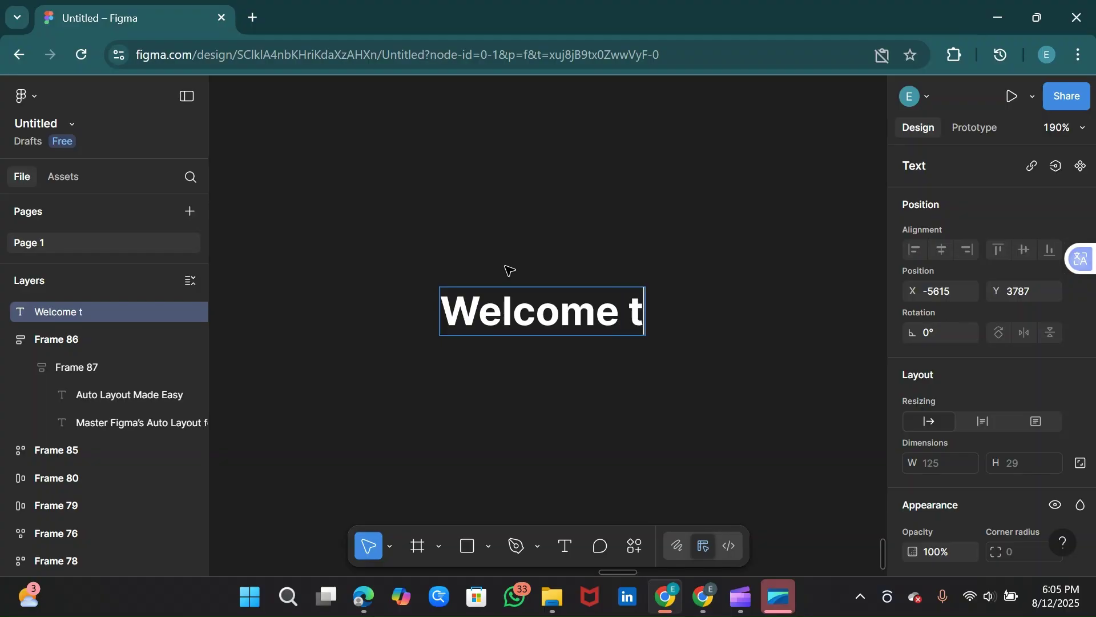
text(o My )
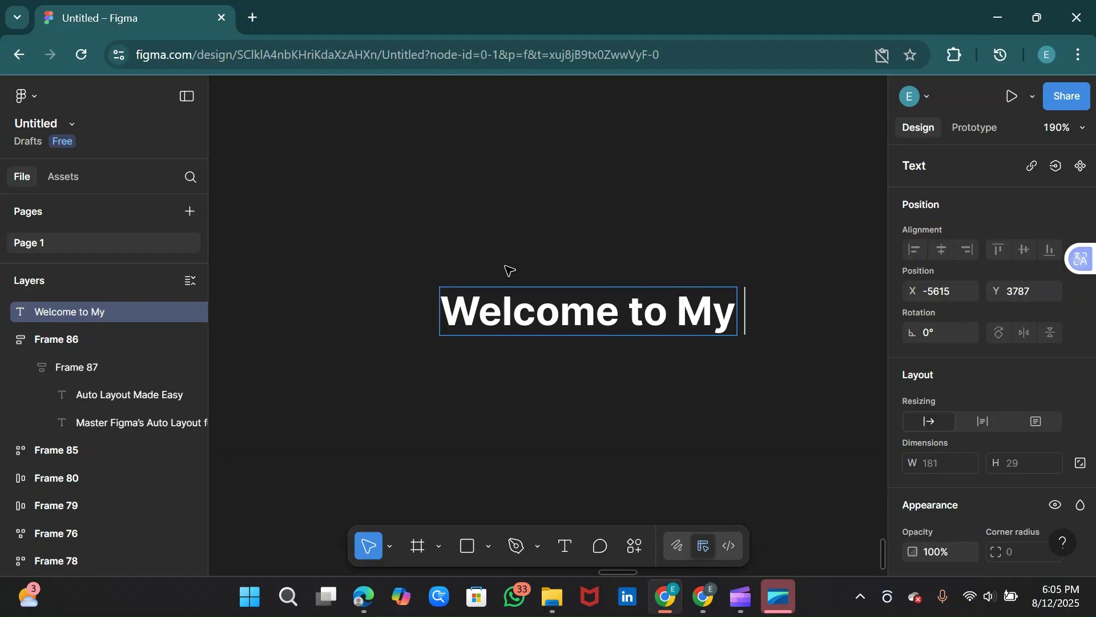
text(App)
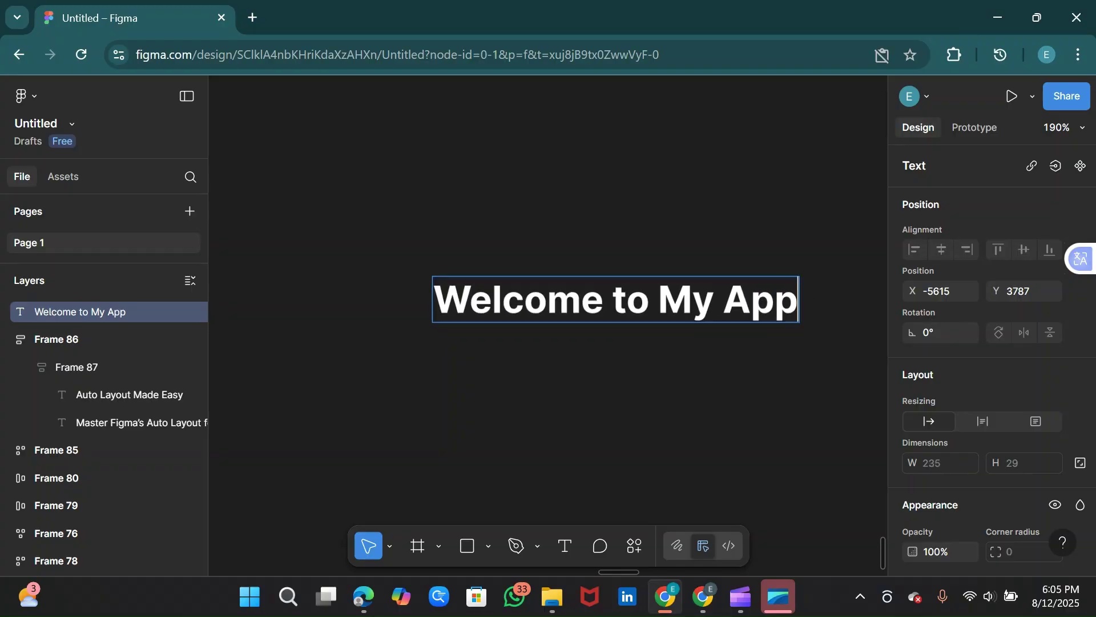
scroll(333, 281, down, 3)
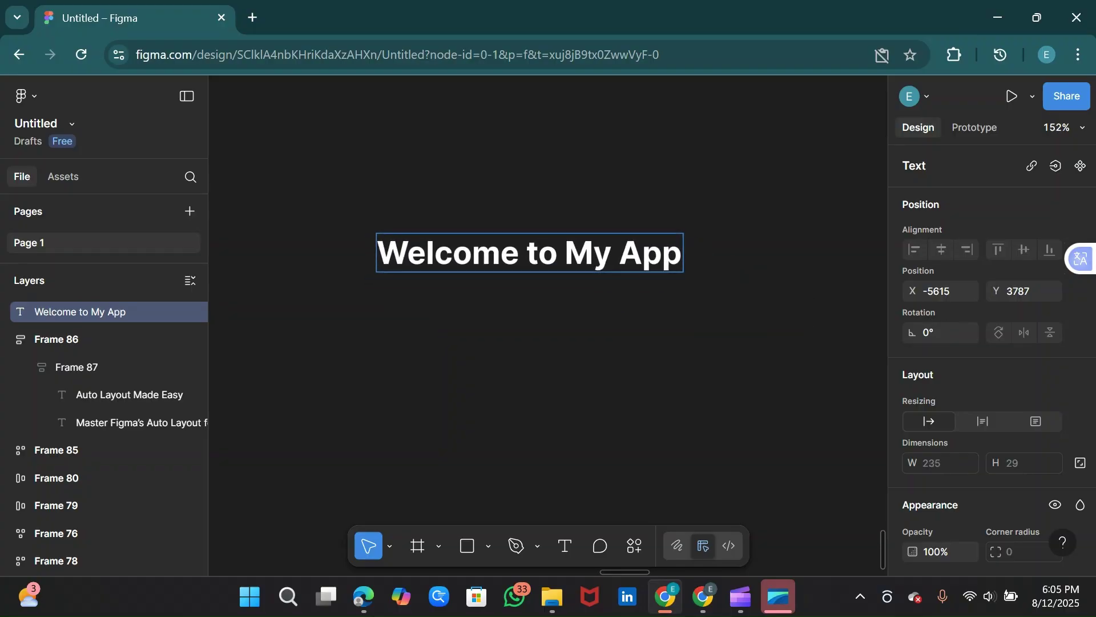
key(Escape)
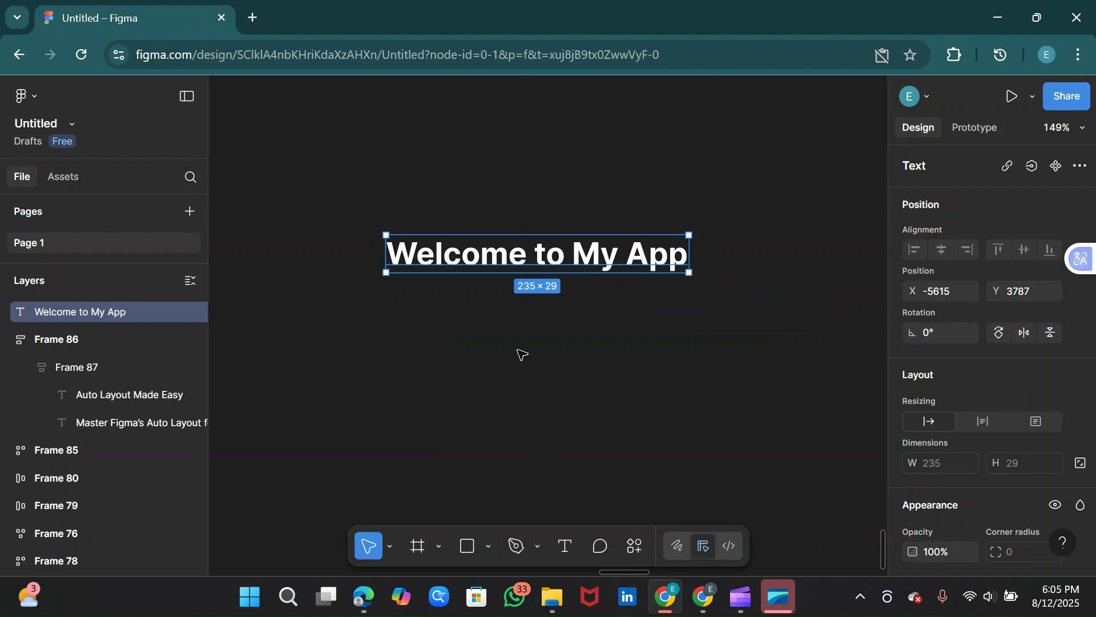
click(520, 353)
Step: Add a second text layer below the heading reading "This is a simple project to learn Figma"
key(t)
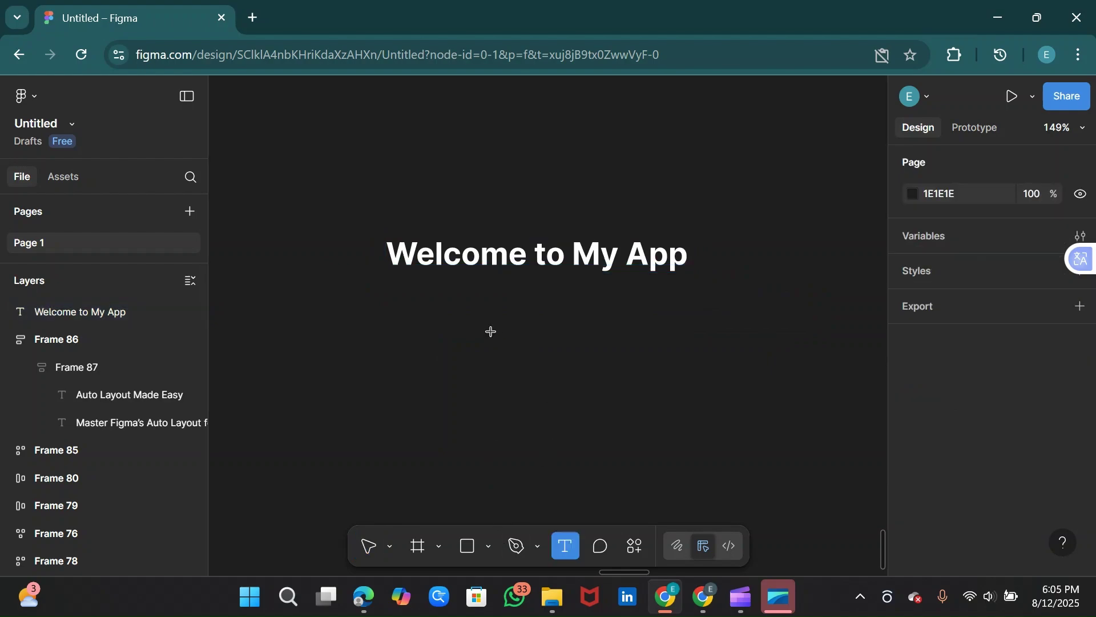
click(408, 313)
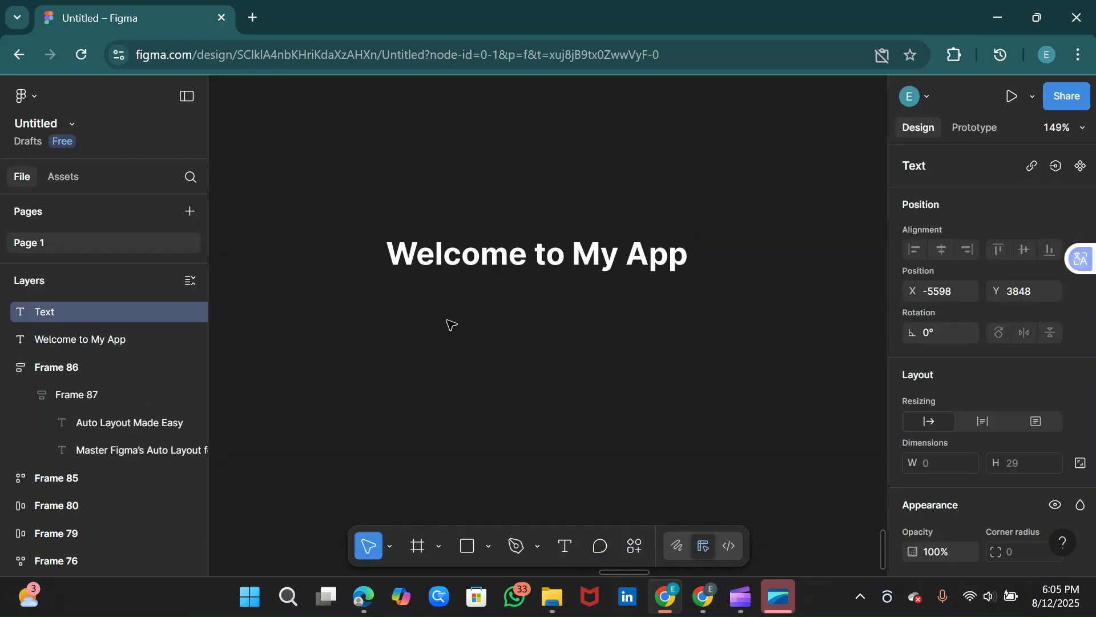
text(This)
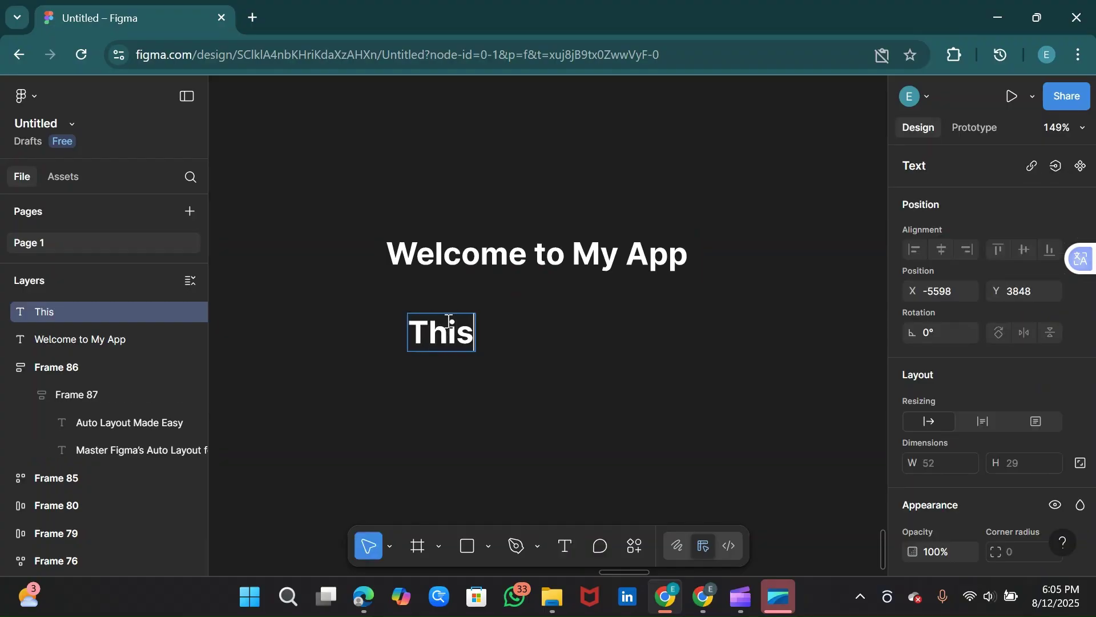
text( is a simple)
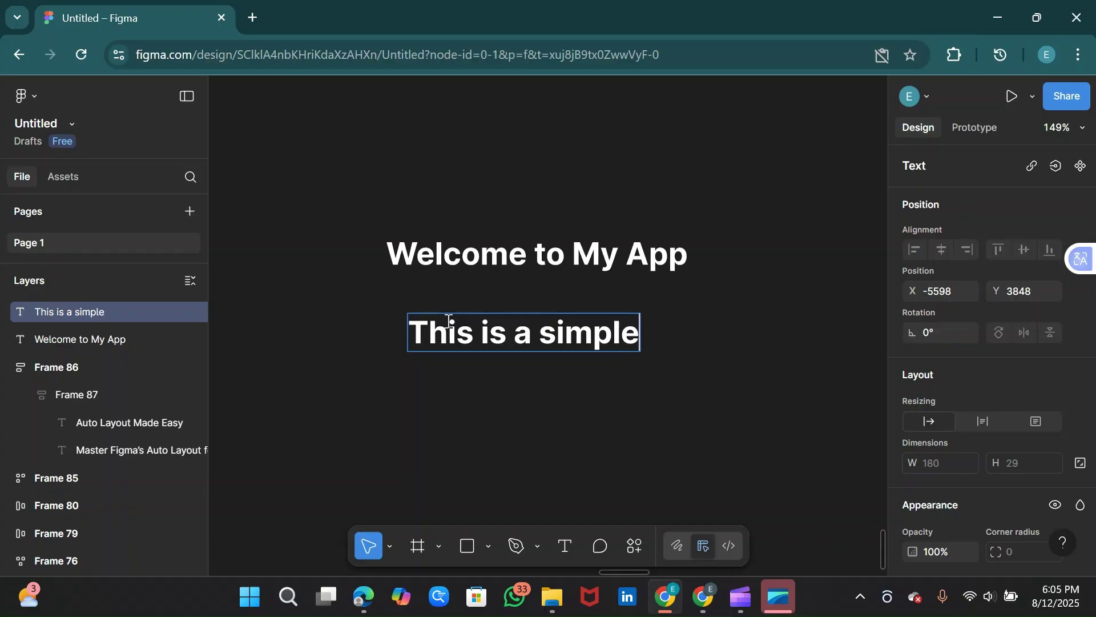
text( proje)
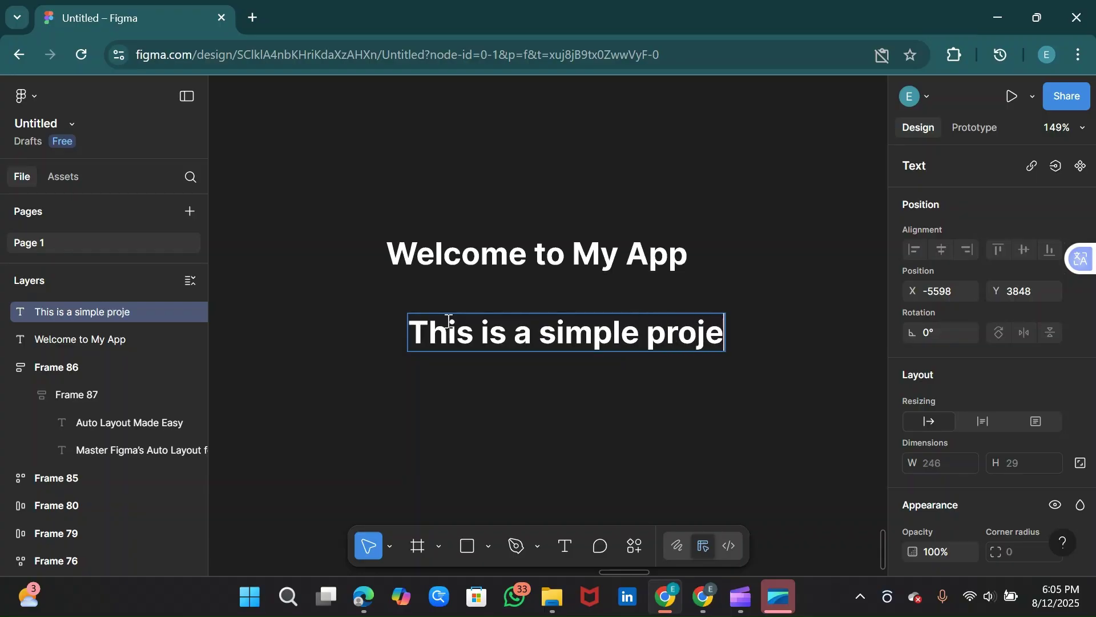
text(ct to learn Figma)
scroll(250, 292, down, 5)
scroll(342, 327, up, 3)
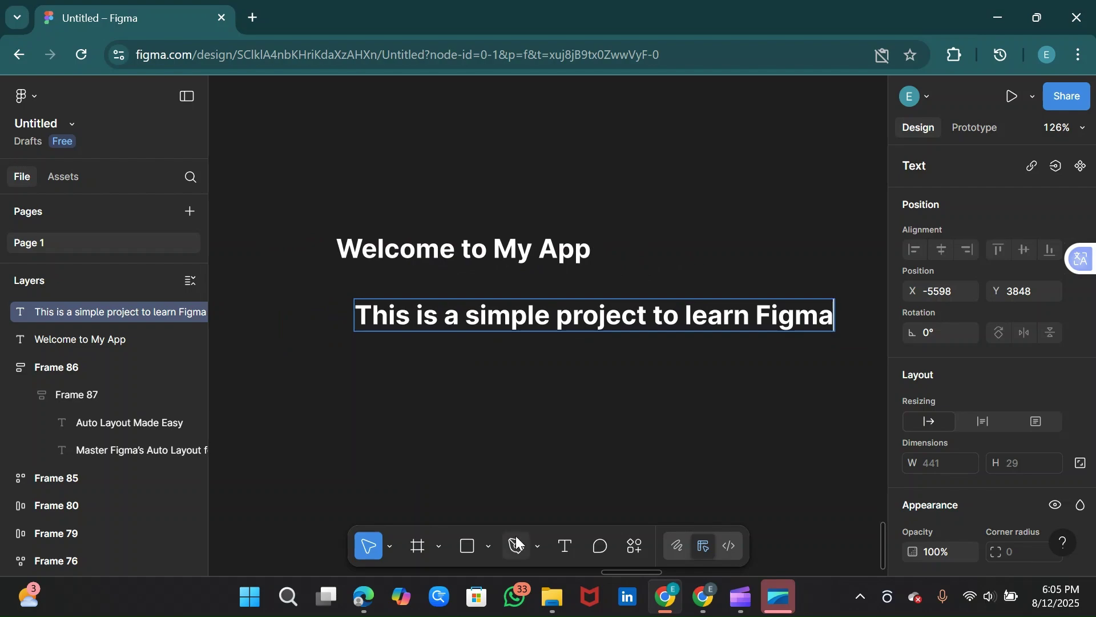
key(Escape)
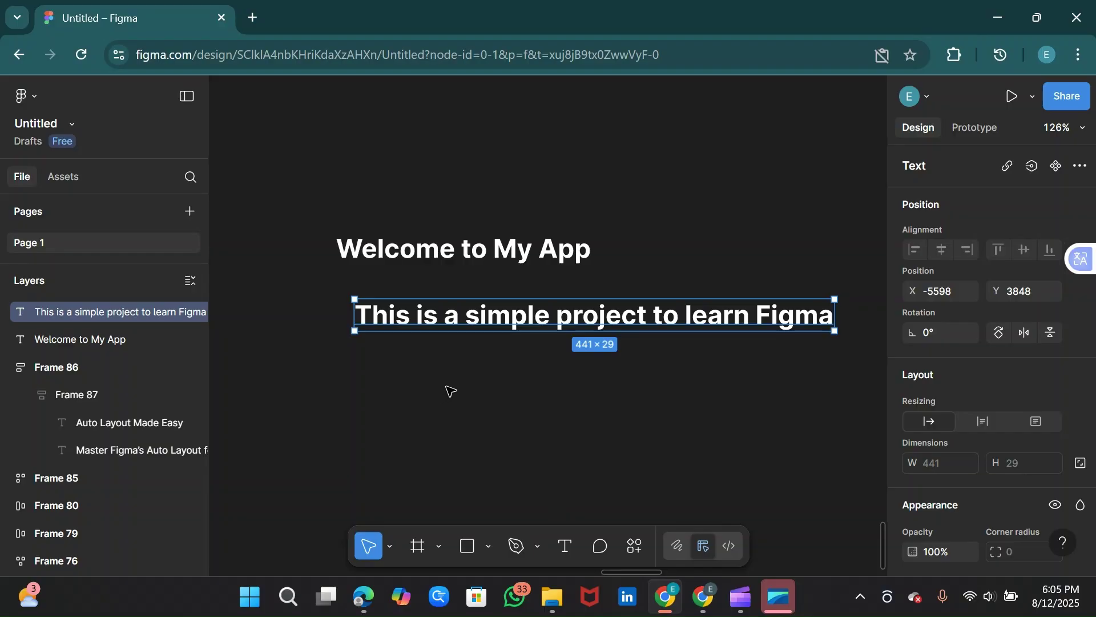
Step: Set the "Welcome to My App" heading to font size 24 and weight Bold
click(481, 255)
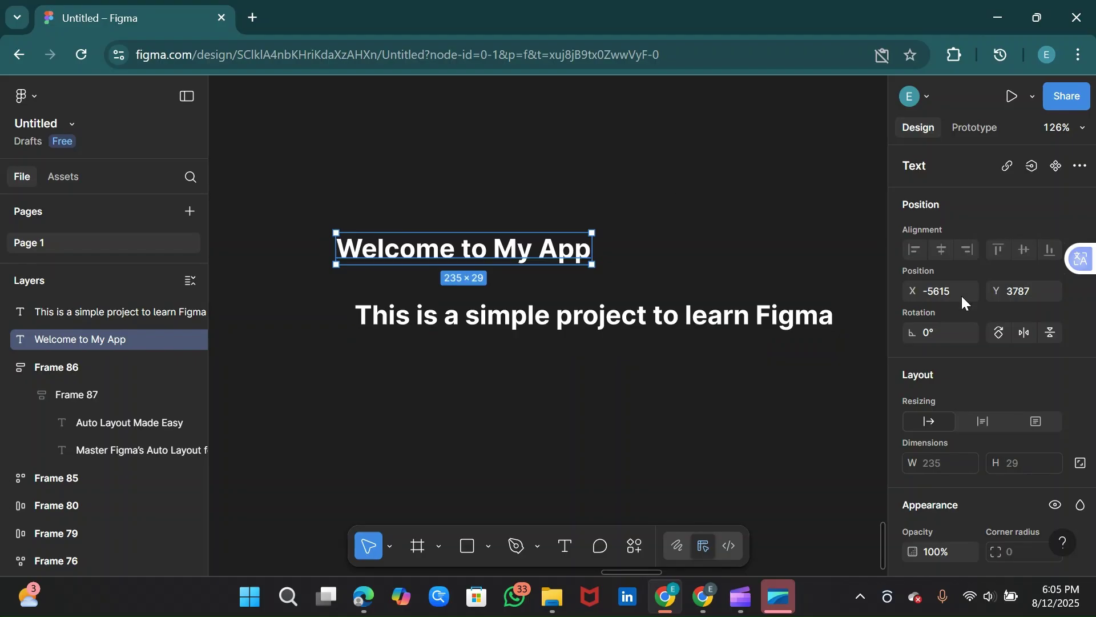
drag(1092, 332, 1094, 369)
scroll(937, 359, down, 3)
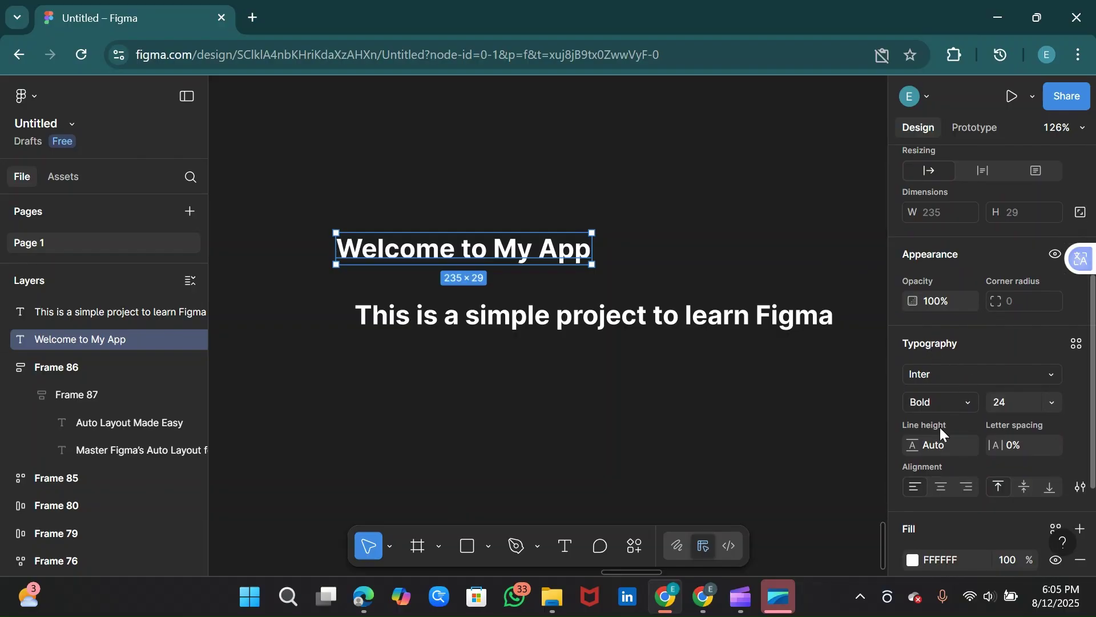
click(1049, 402)
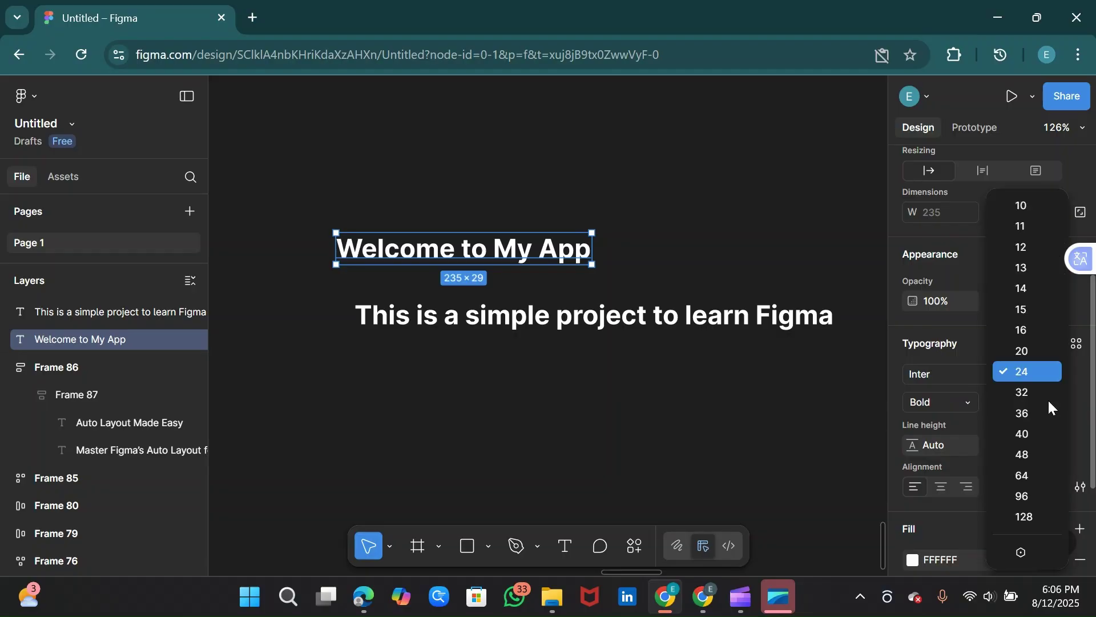
click(1028, 372)
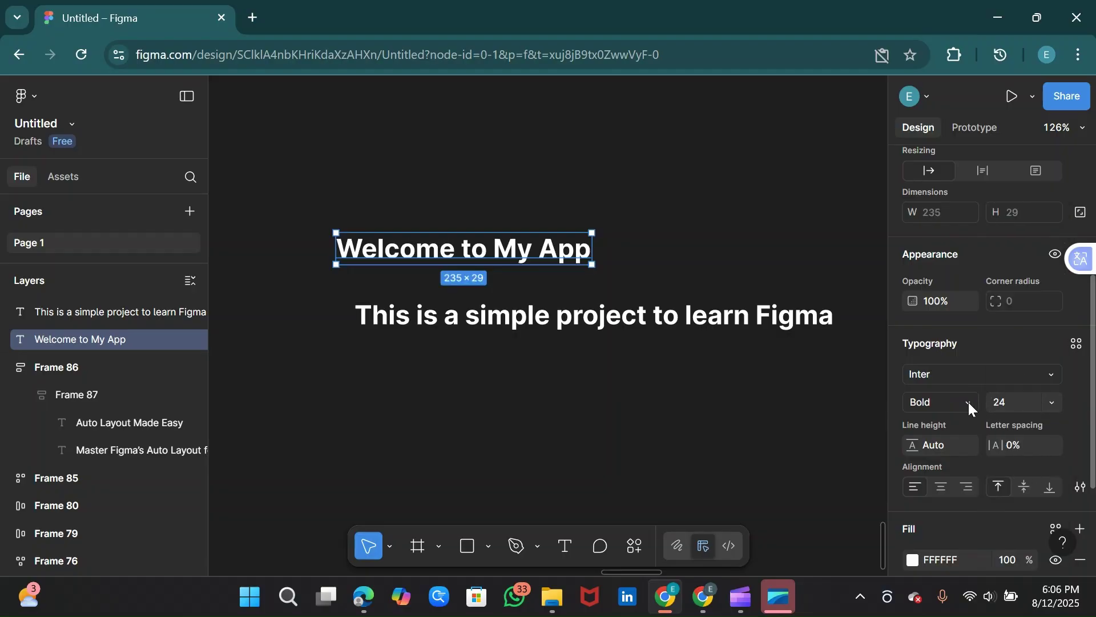
click(969, 402)
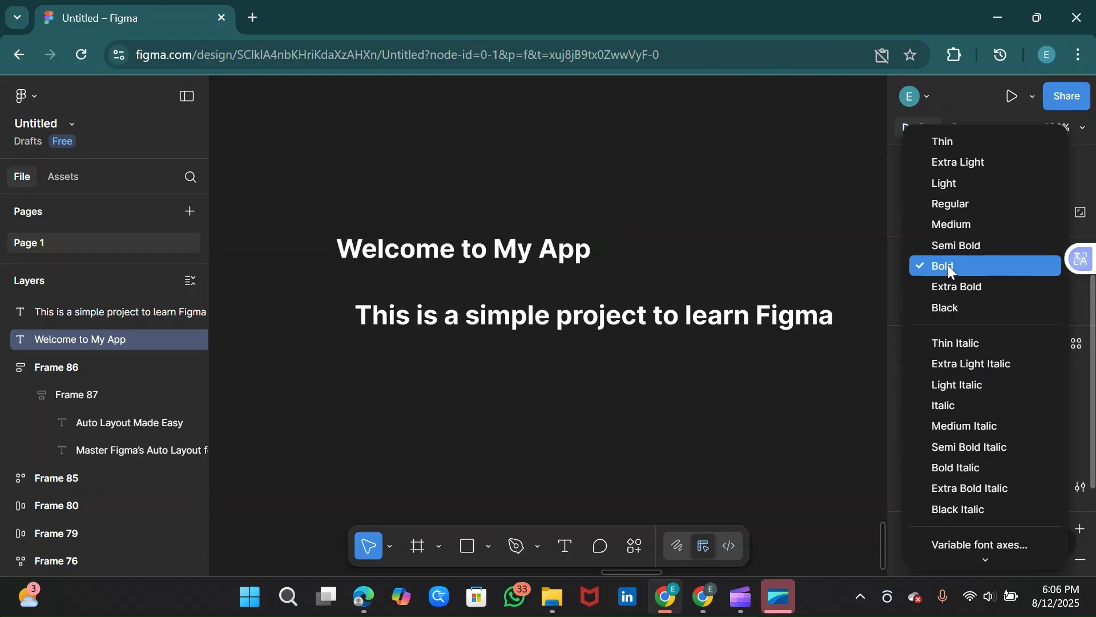
click(948, 266)
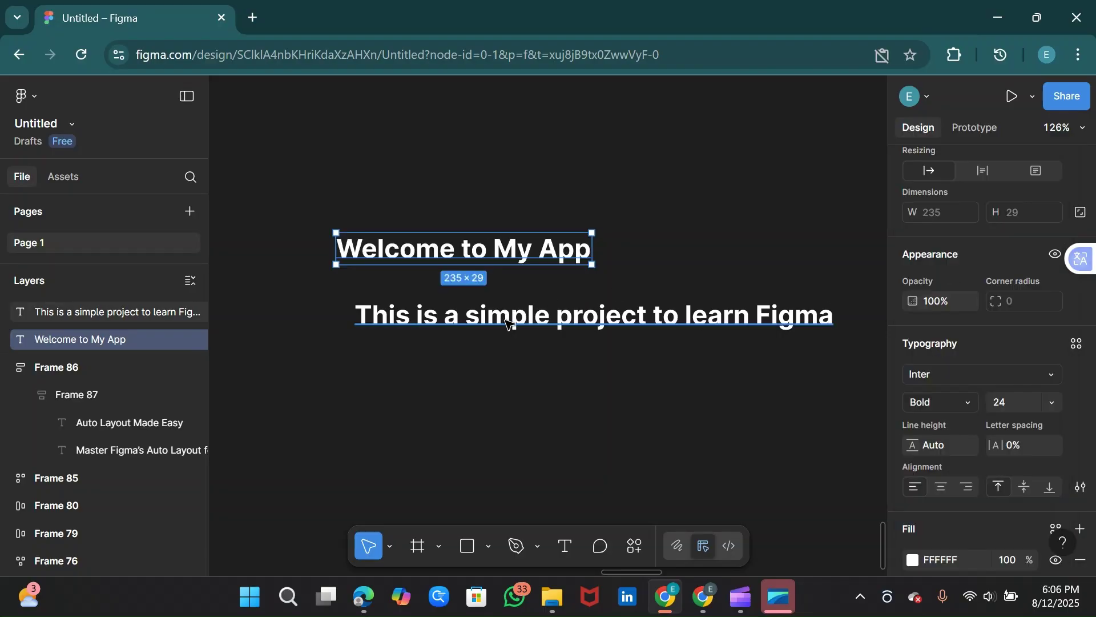
Step: Move the description text to about X -5615, Y 3844, aligning its left edge with the heading
click(607, 333)
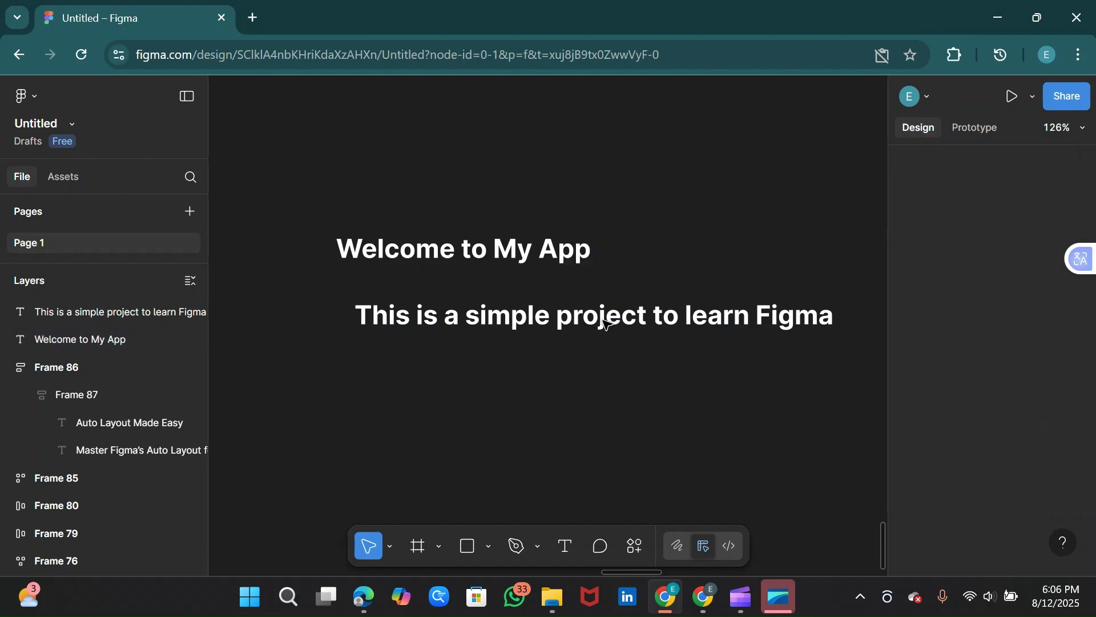
click(607, 315)
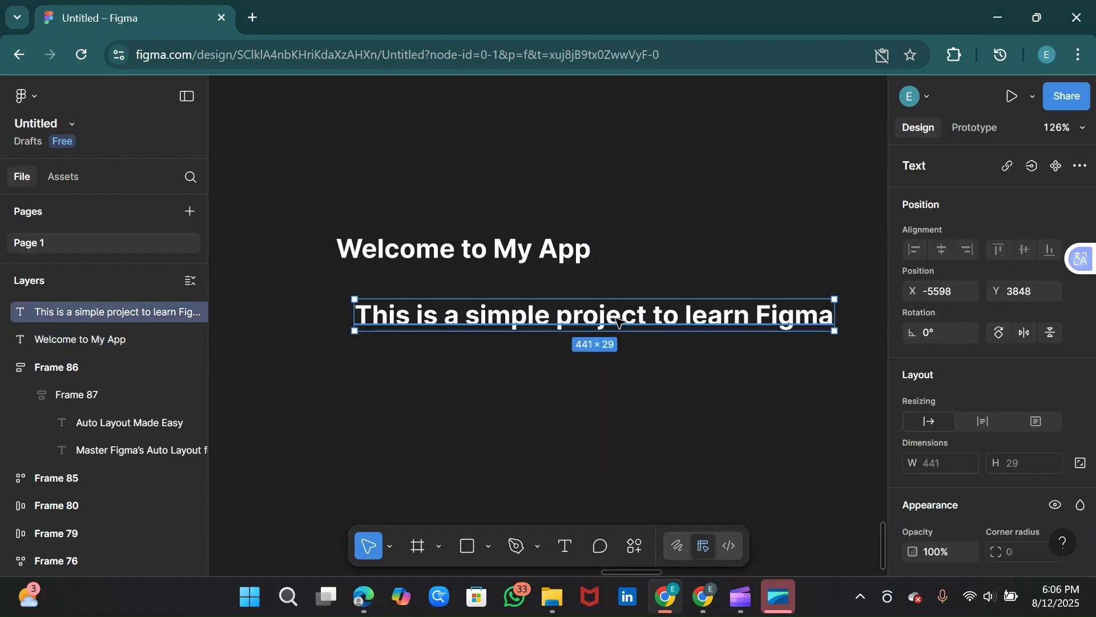
mouse_move(617, 321)
mouse_down()
mouse_move(575, 322)
mouse_move(607, 316)
mouse_up()
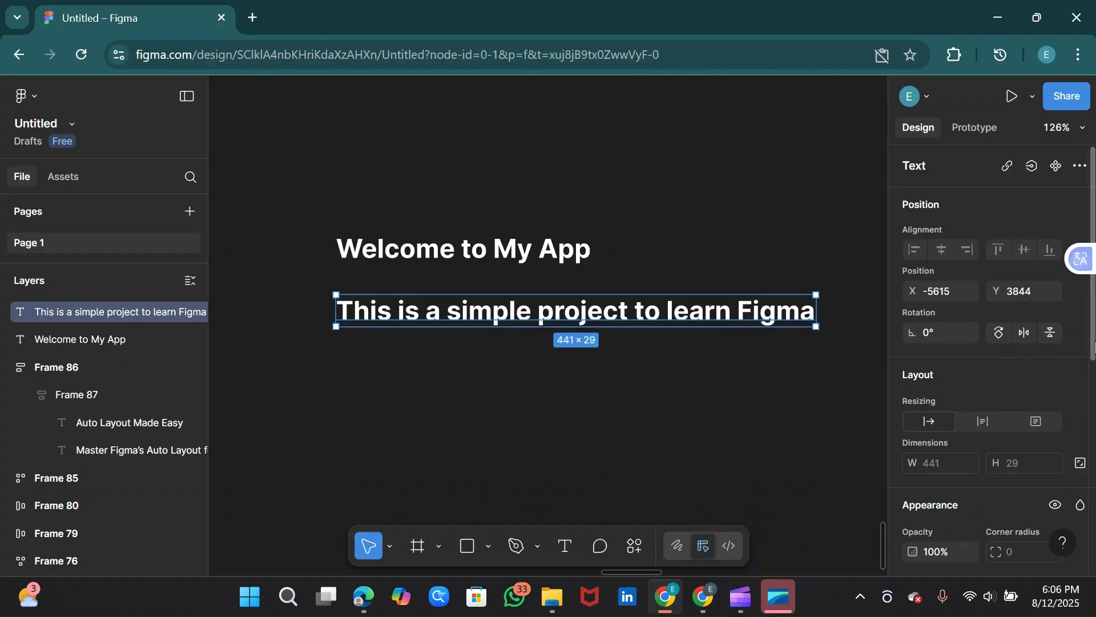
Step: Set the description text to font size 14 and weight Regular
scroll(1009, 423, down, 5)
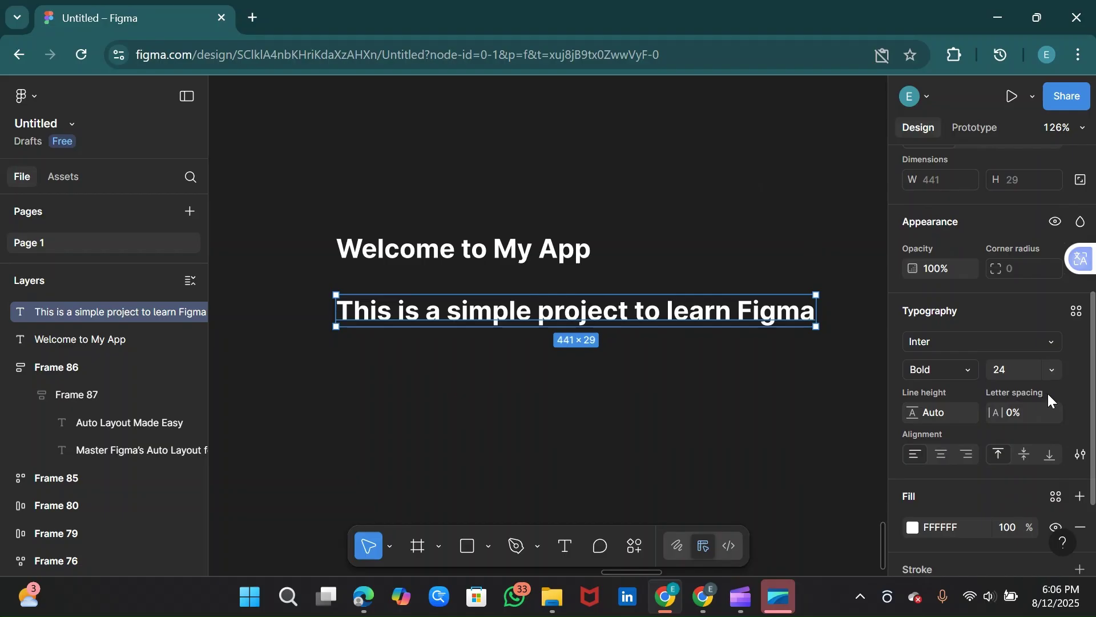
click(1059, 372)
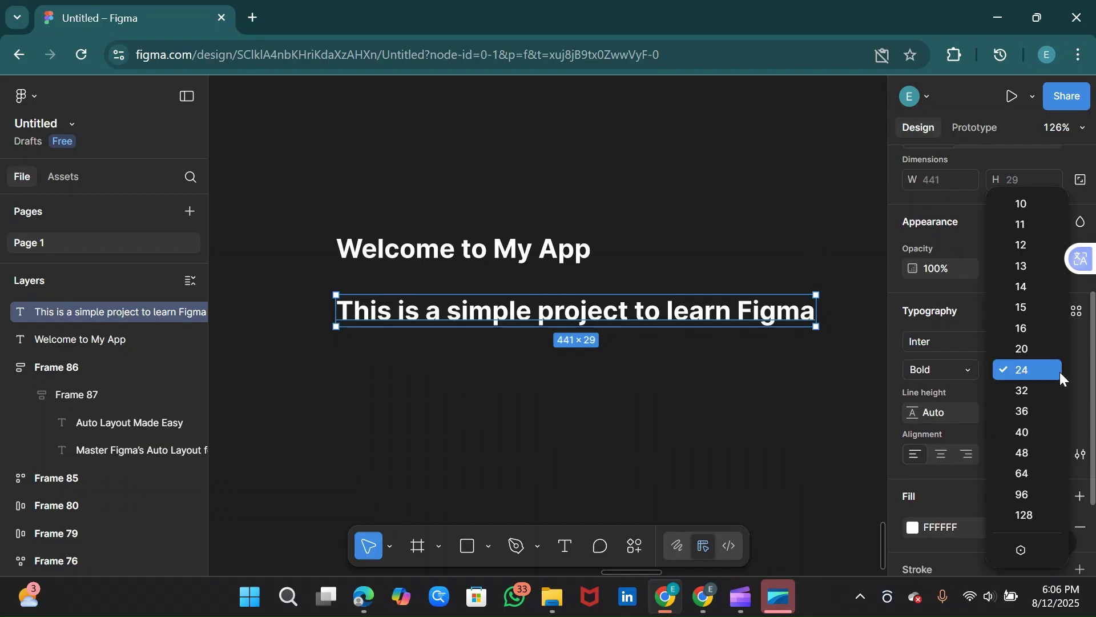
click(1022, 286)
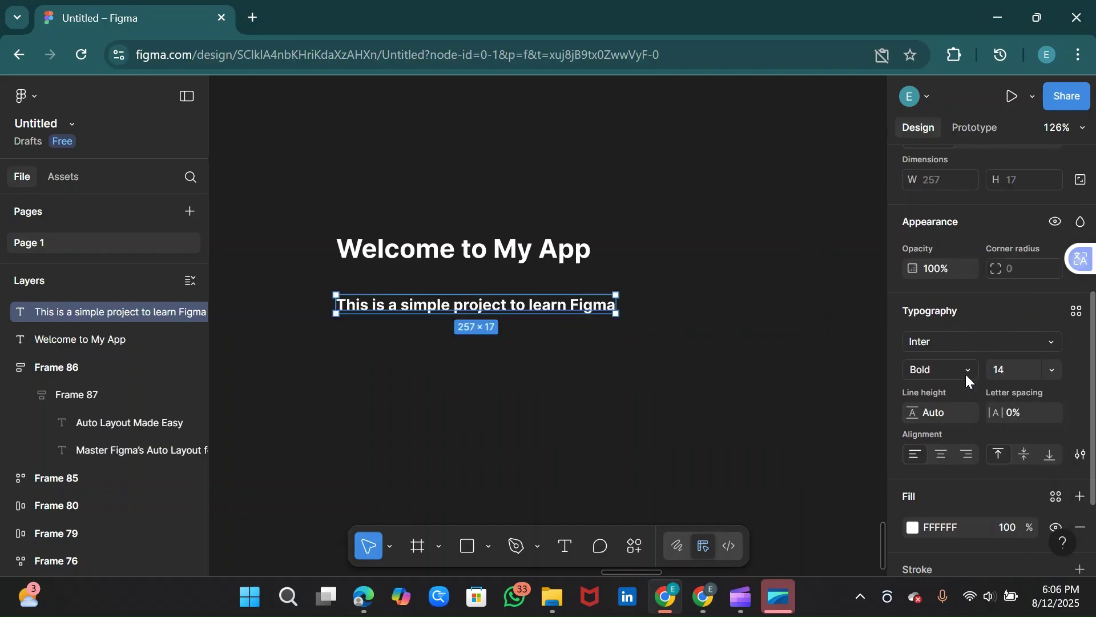
click(965, 372)
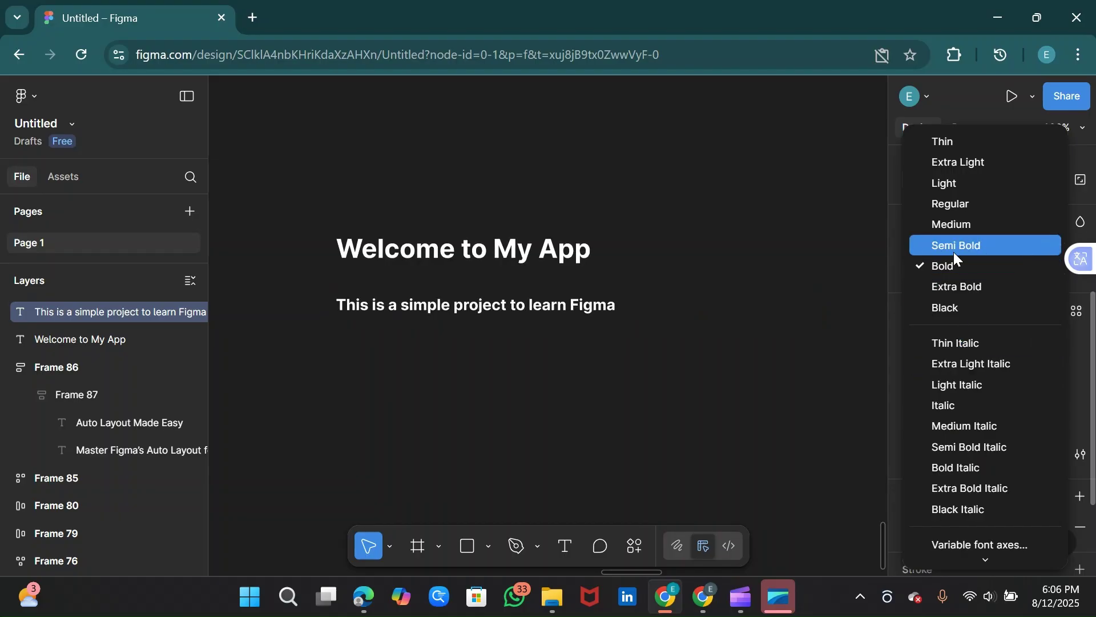
click(950, 203)
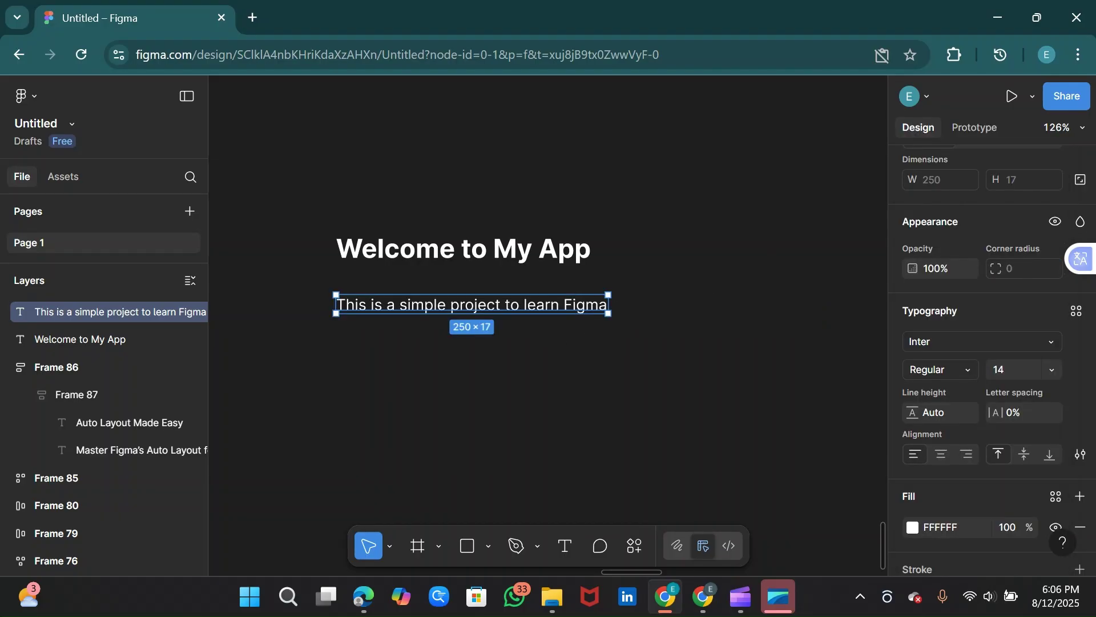
Step: Set the "Welcome to My App" heading's line height to 140% and its letter spacing to 0.5%
scroll(559, 343, up, 3)
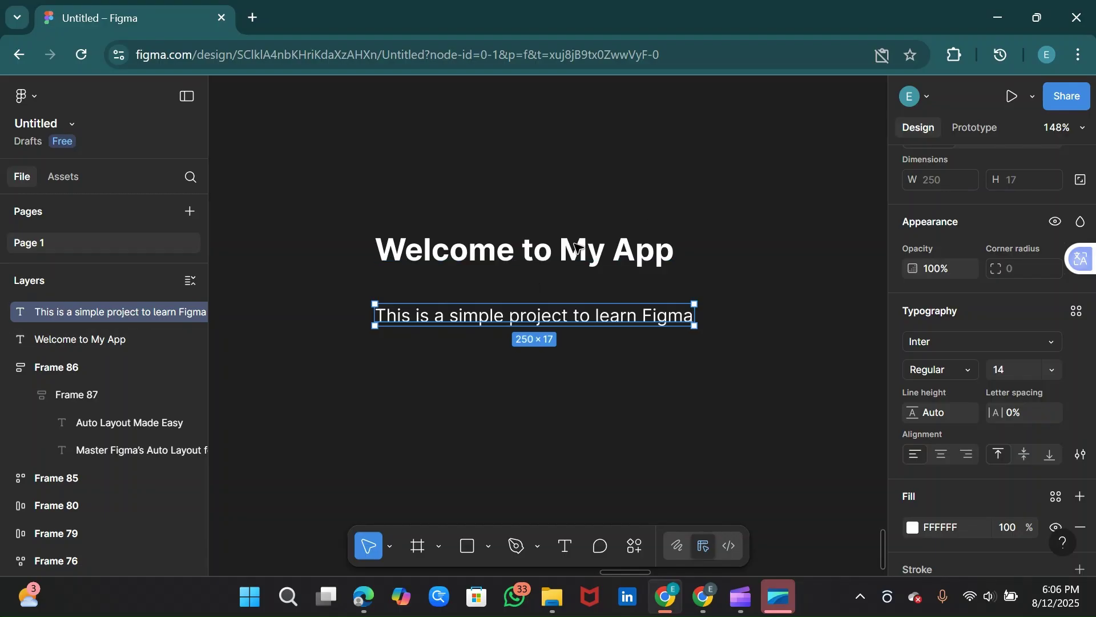
key(Escape)
click(564, 258)
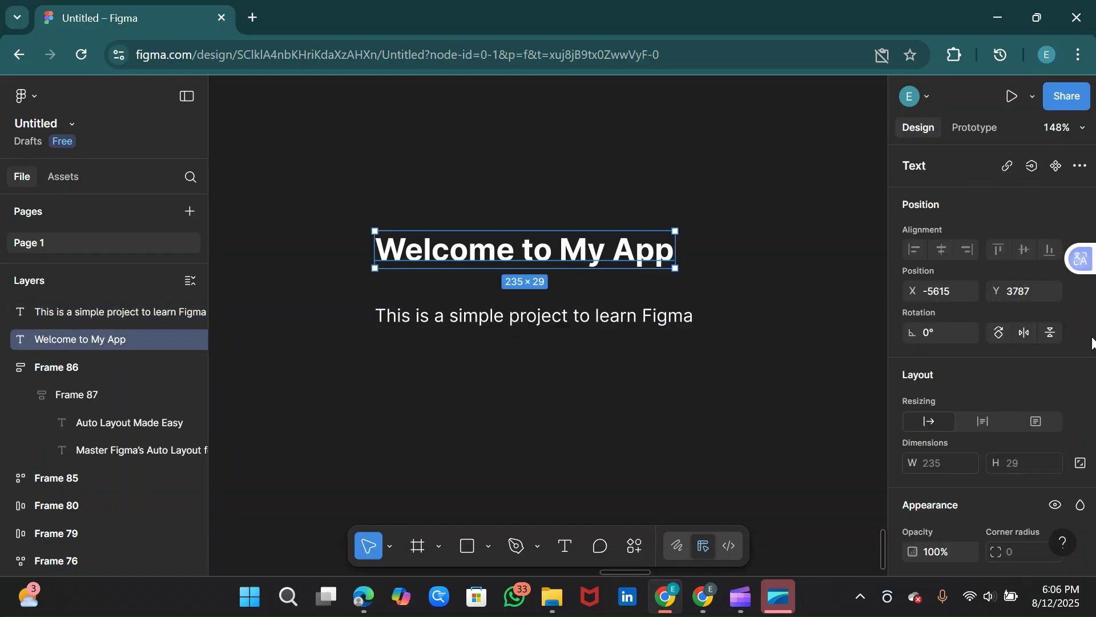
click(711, 326)
click(623, 256)
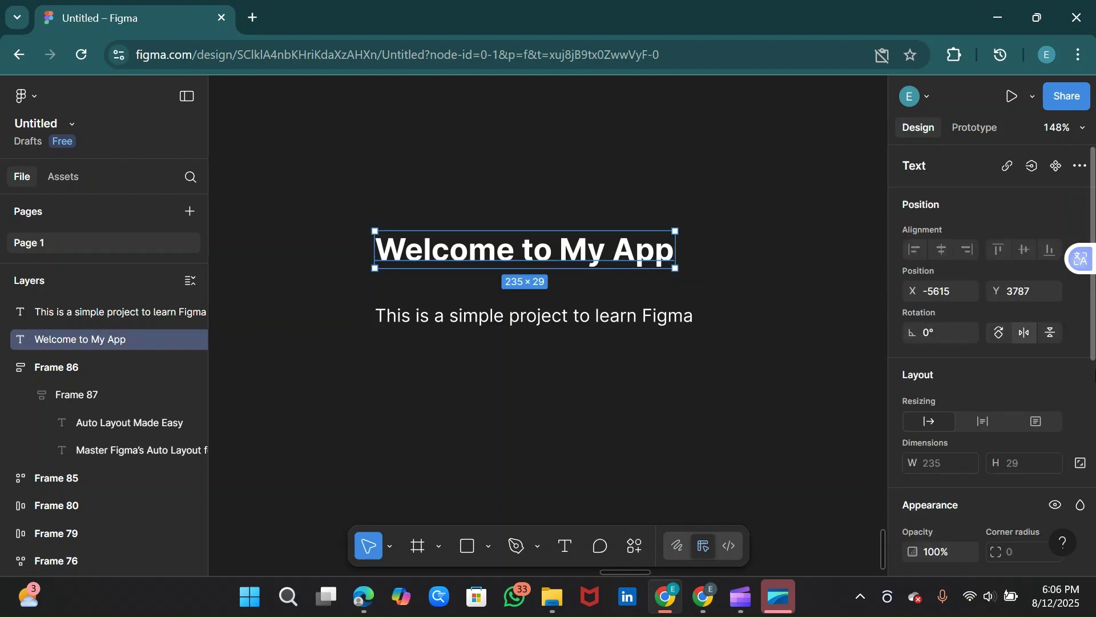
scroll(1092, 348, down, 3)
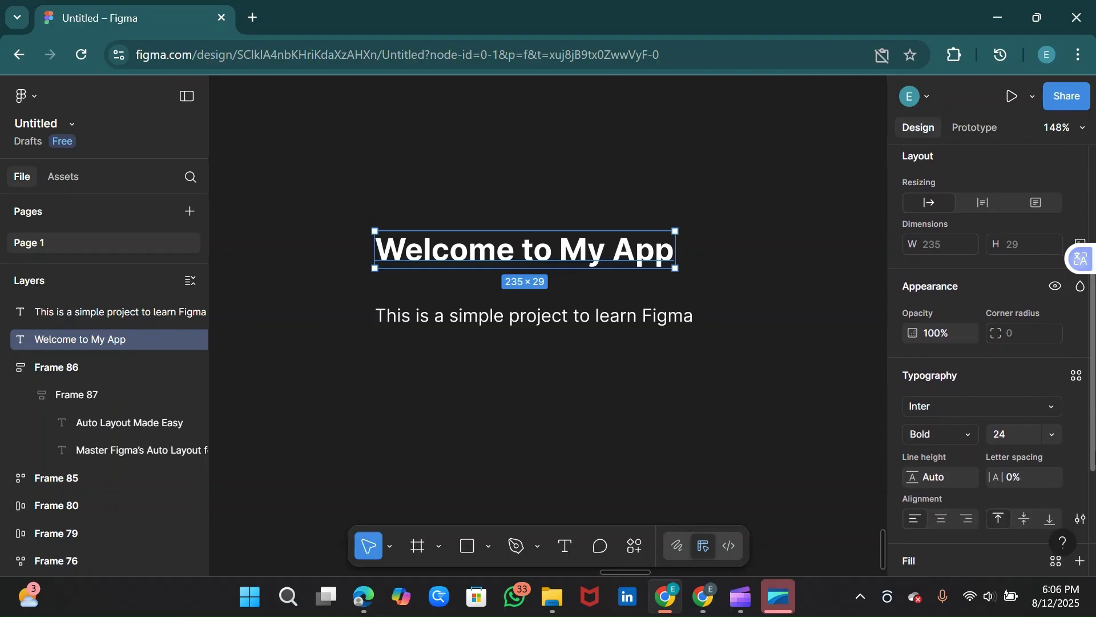
drag(1095, 425, 1095, 434)
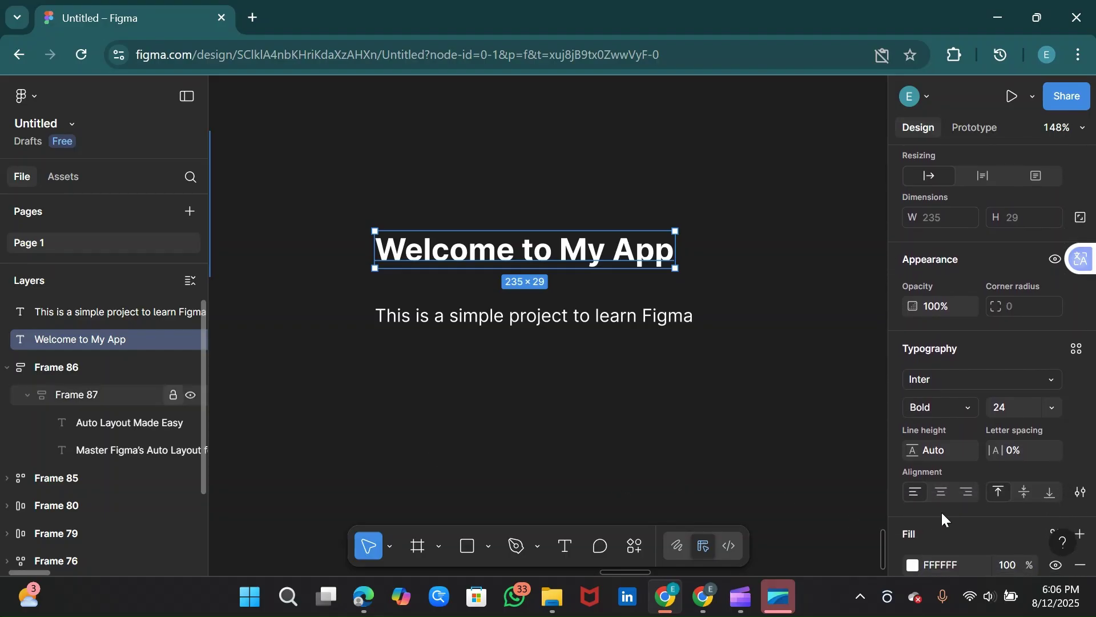
click(946, 449)
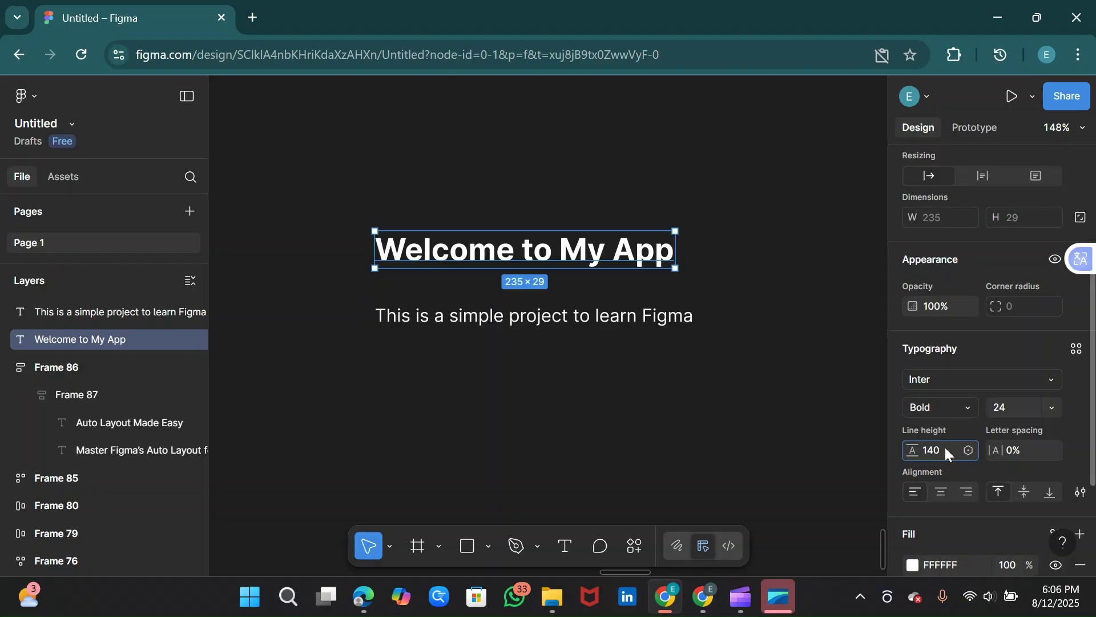
key(Return)
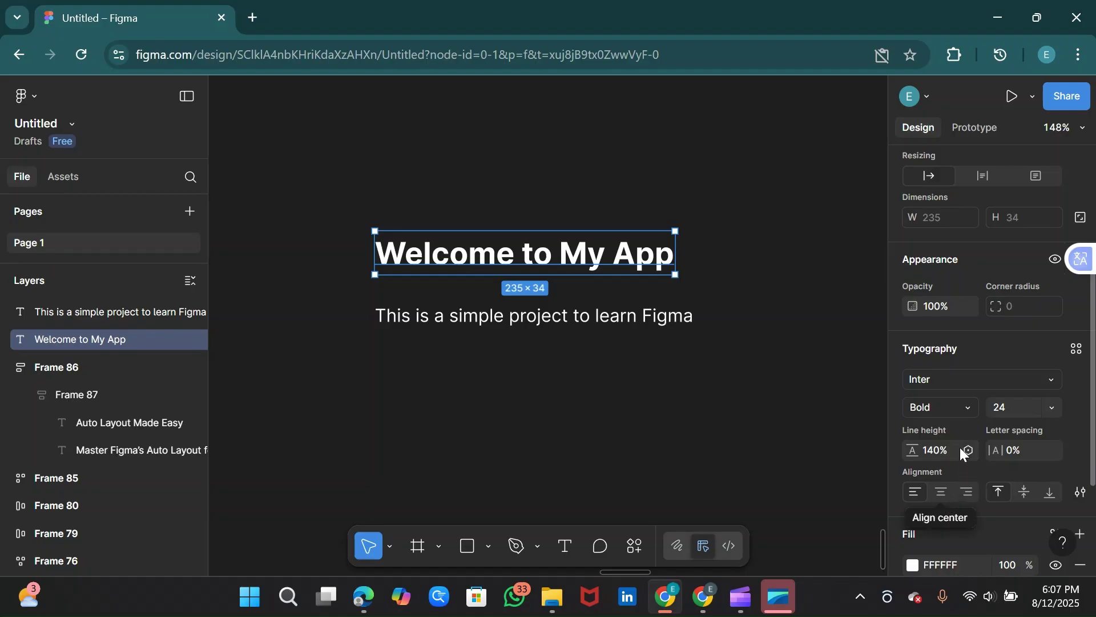
click(1019, 447)
text(0.5)
key(Return)
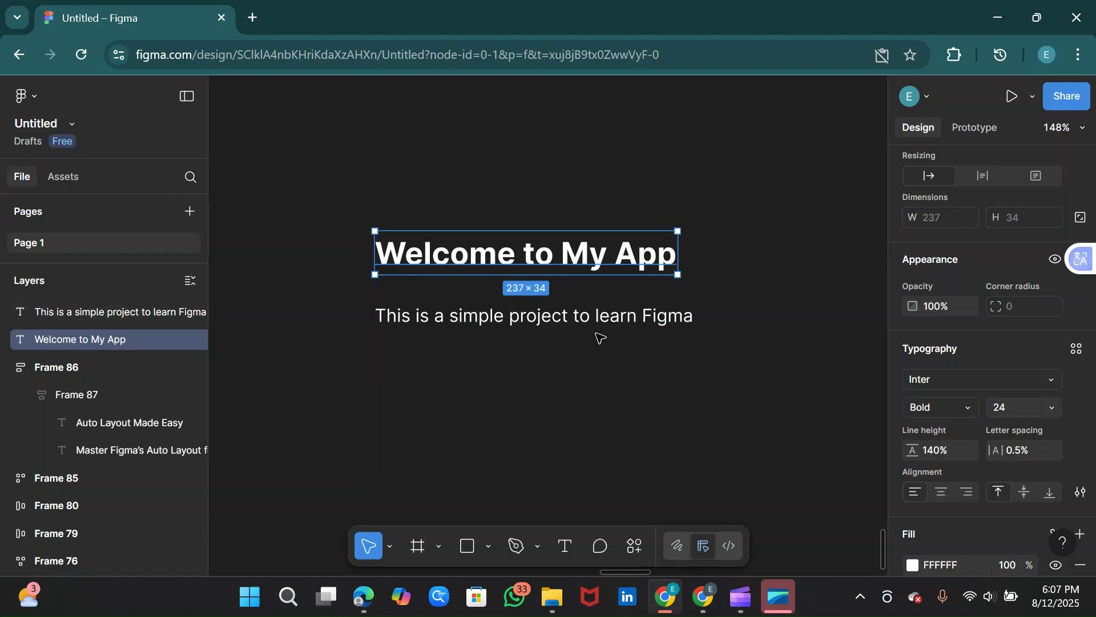
Step: Set the description text's line height to 120% and its letter spacing to 0.5%
click(612, 323)
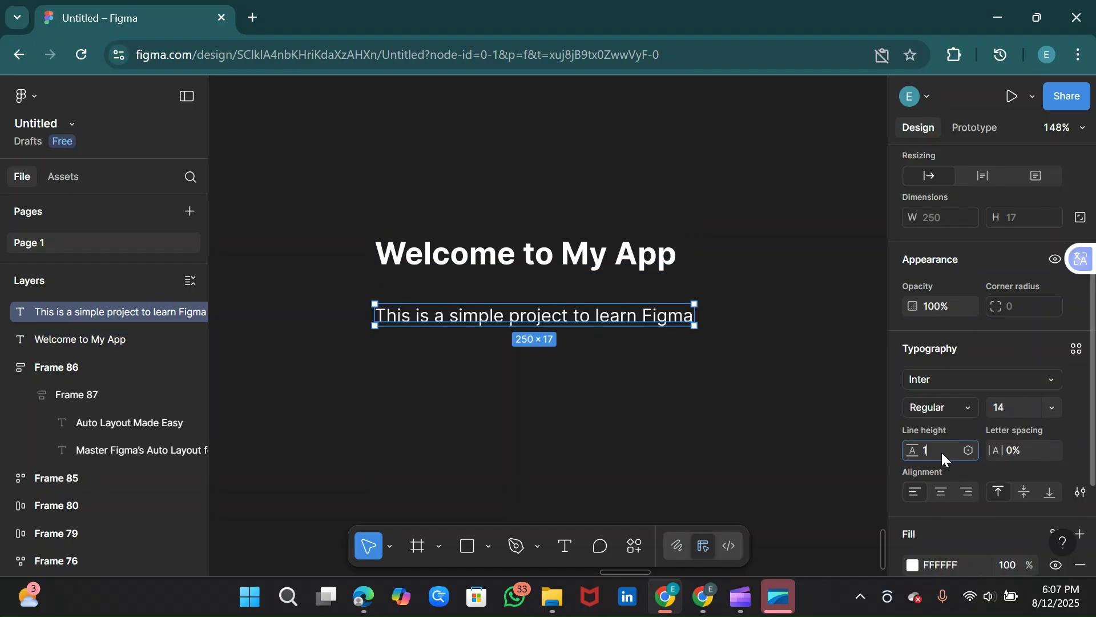
key(Return)
click(1020, 449)
text(0.5)
key(Return)
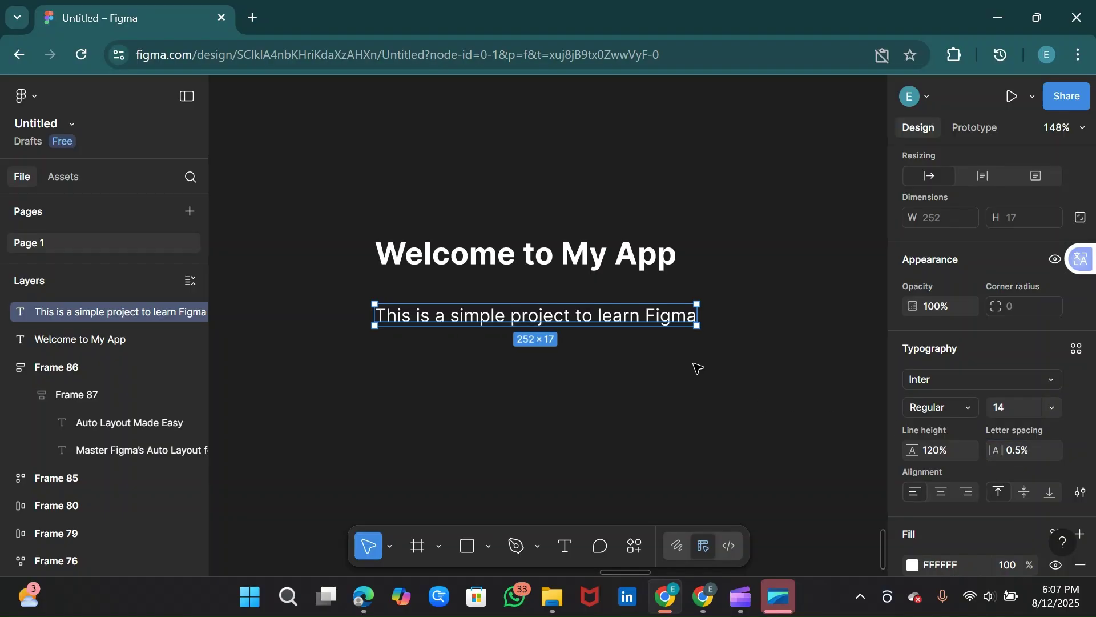
click(591, 367)
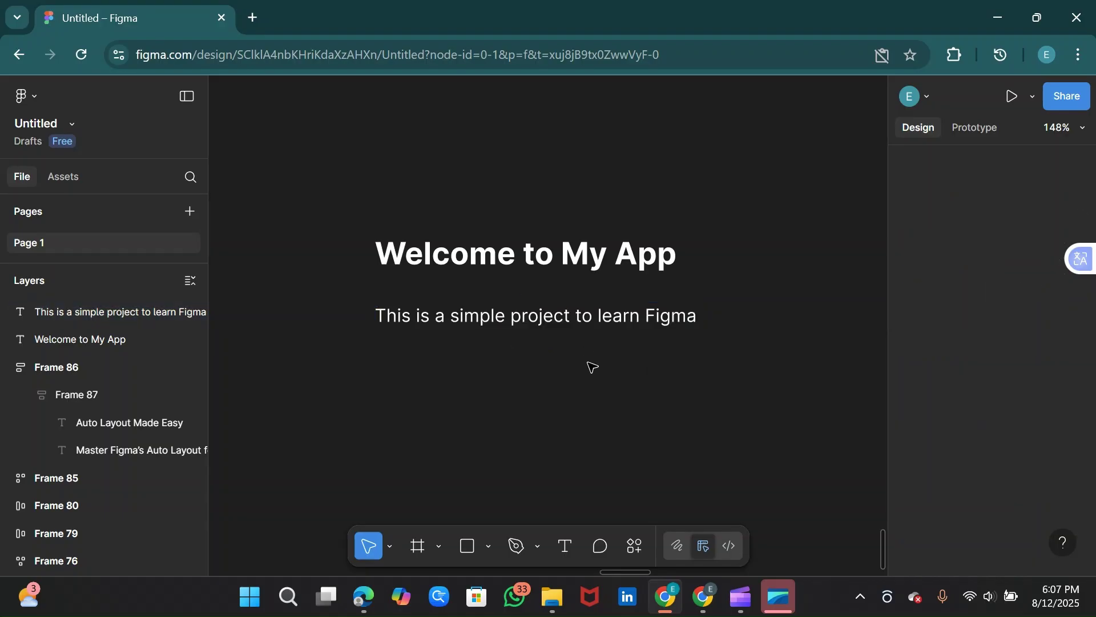
Step: Move the description text up to about Y 3839 and narrow its box to about 172 wide so it wraps
click(566, 318)
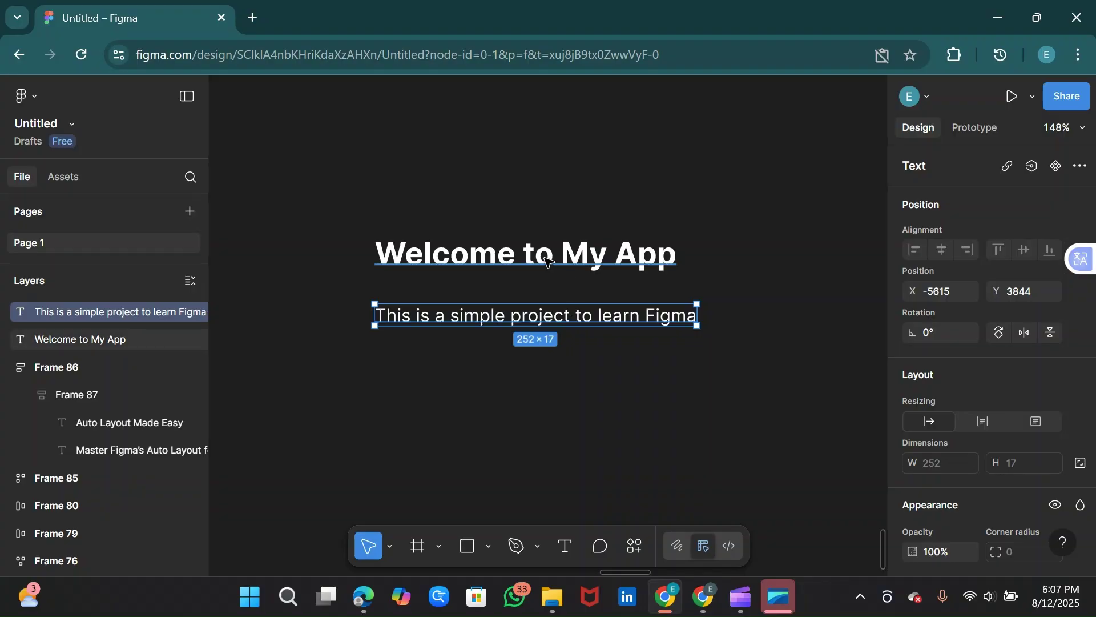
drag(540, 259, 536, 259)
drag(537, 317, 534, 308)
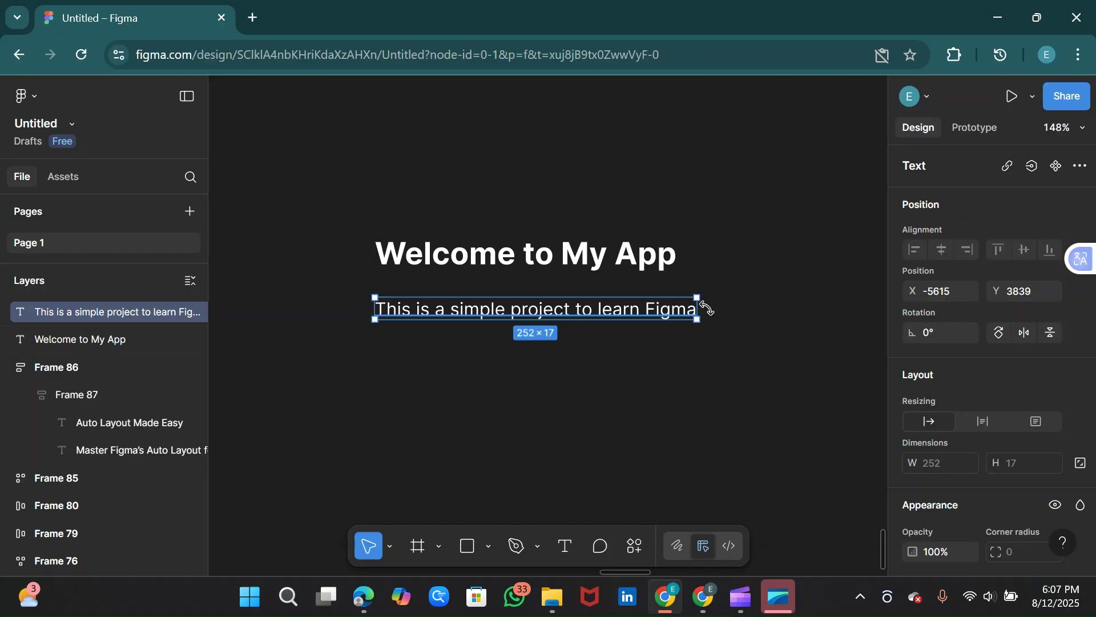
drag(701, 308, 595, 309)
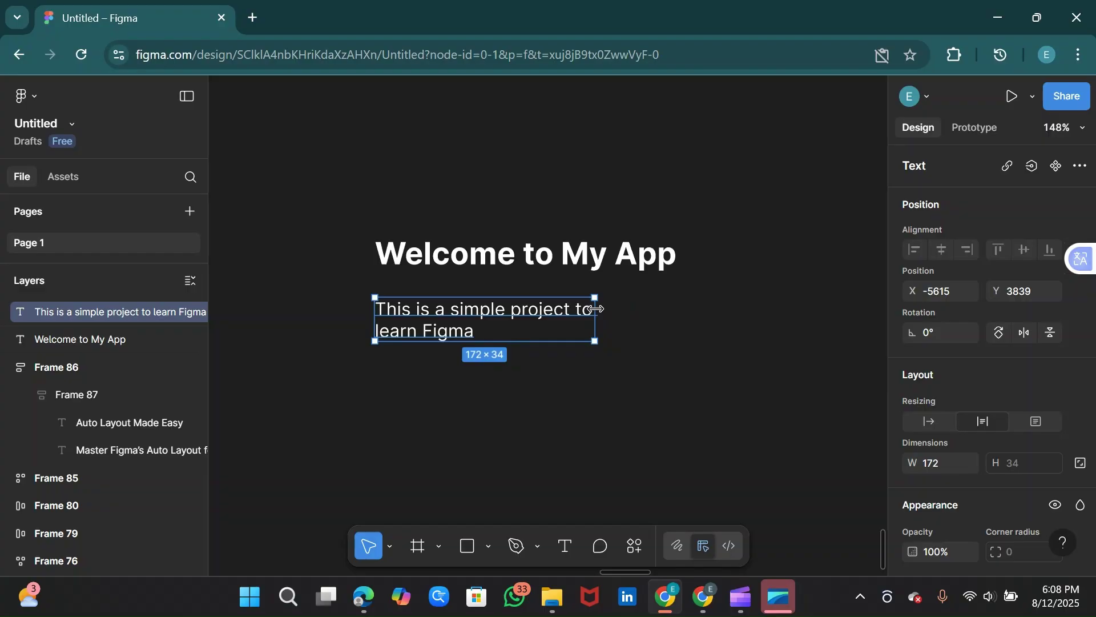
Step: Wrap the heading and the description text together in an auto layout frame
click(449, 263)
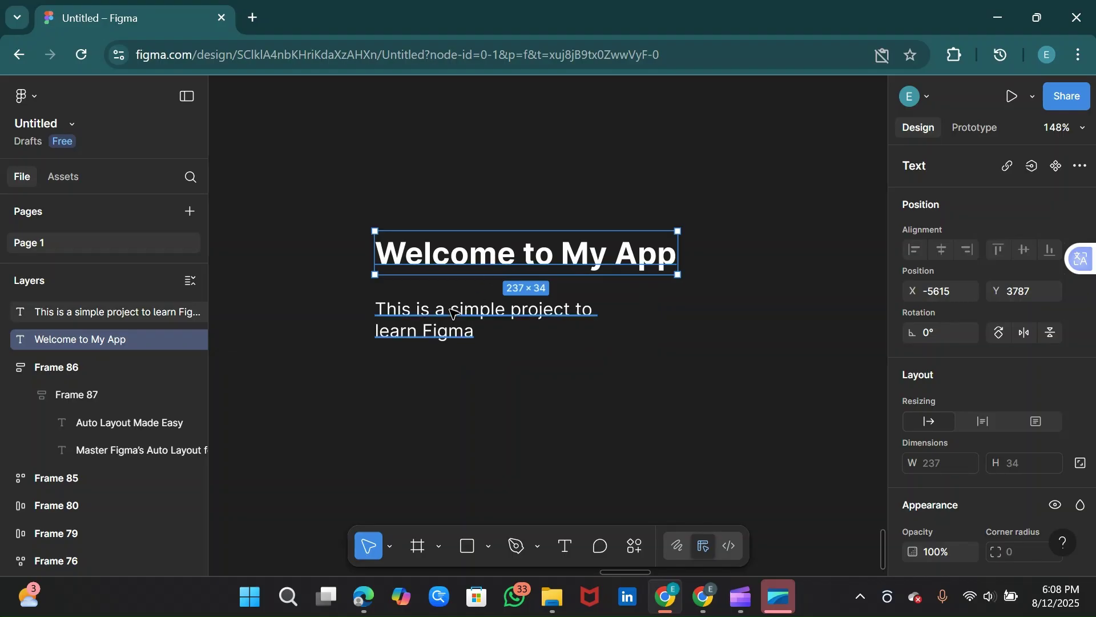
shift+click(443, 329)
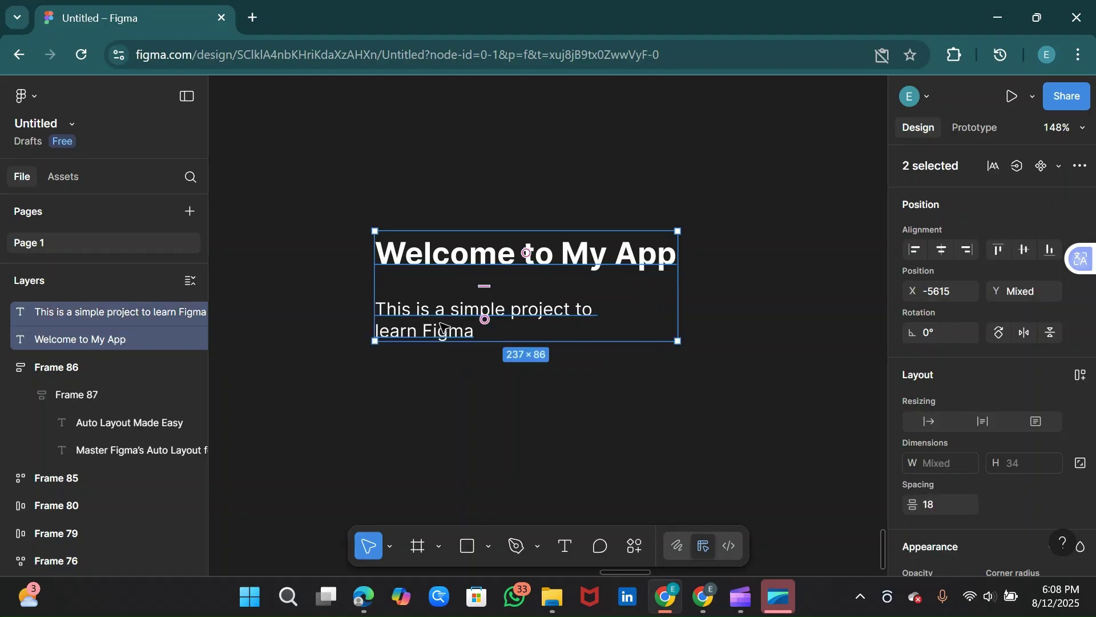
key(shift+a)
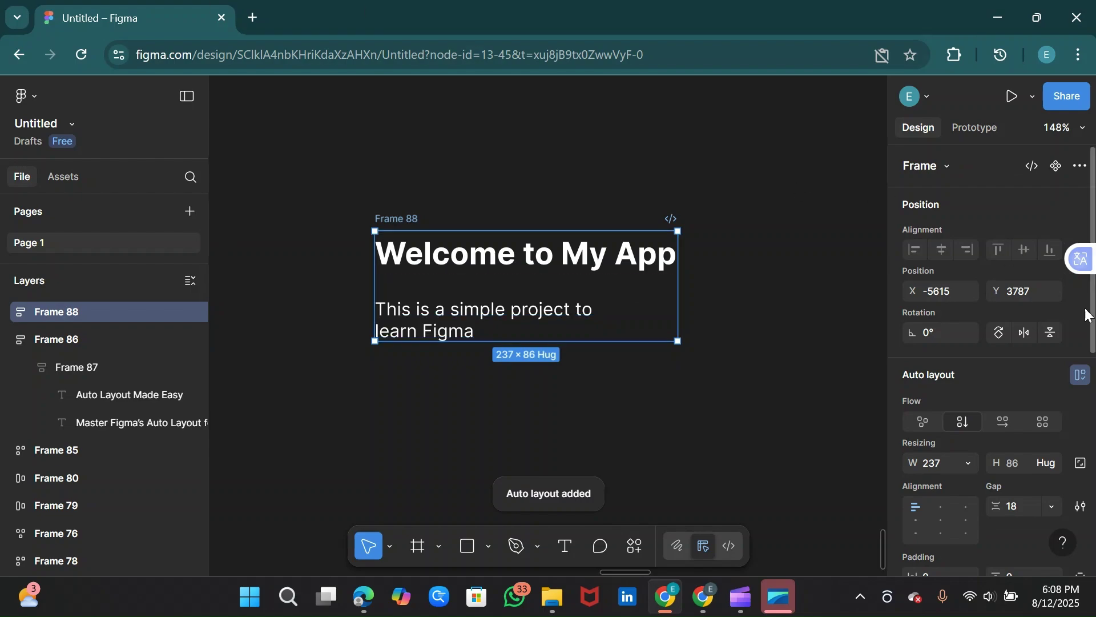
Step: Add a white FFFFFF fill to the new auto layout frame
scroll(1086, 342, down, 1)
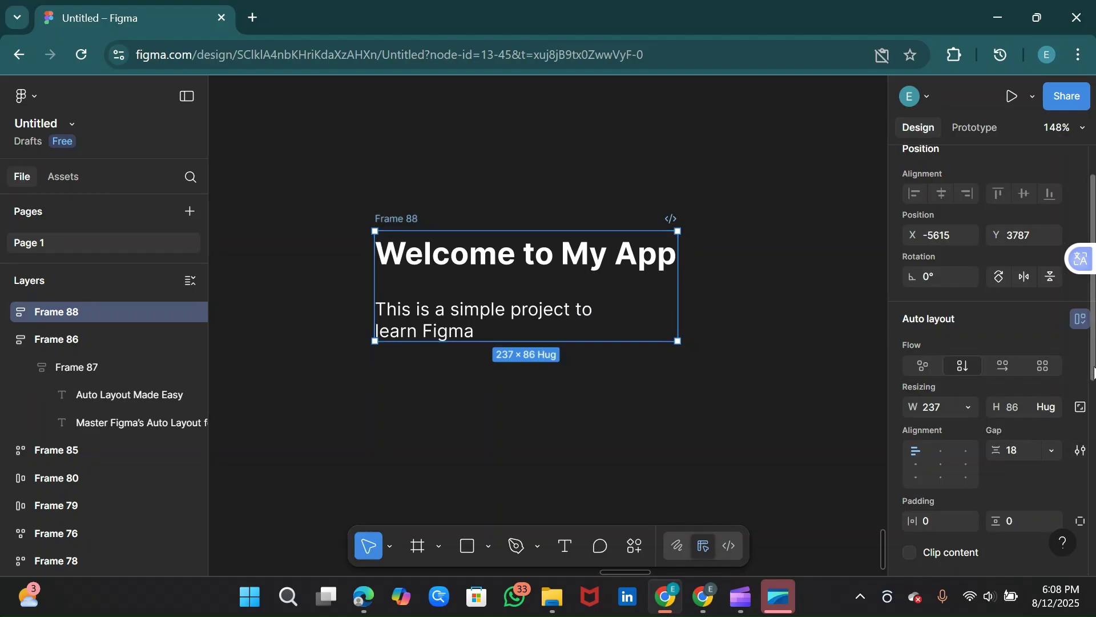
scroll(1093, 373, down, 4)
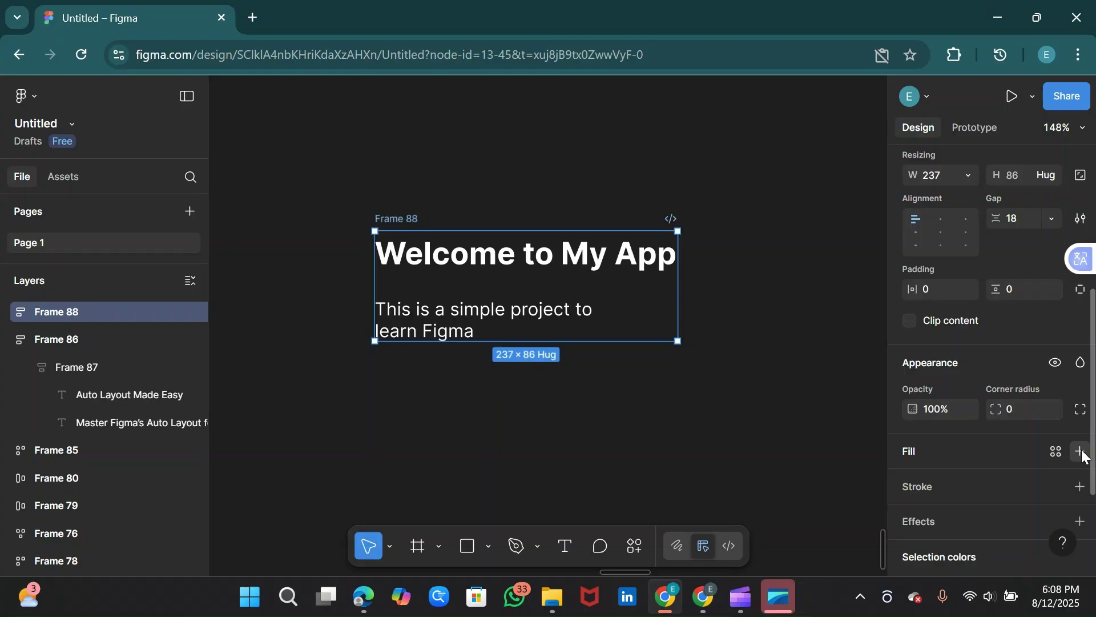
click(1081, 452)
scroll(879, 521, down, 1)
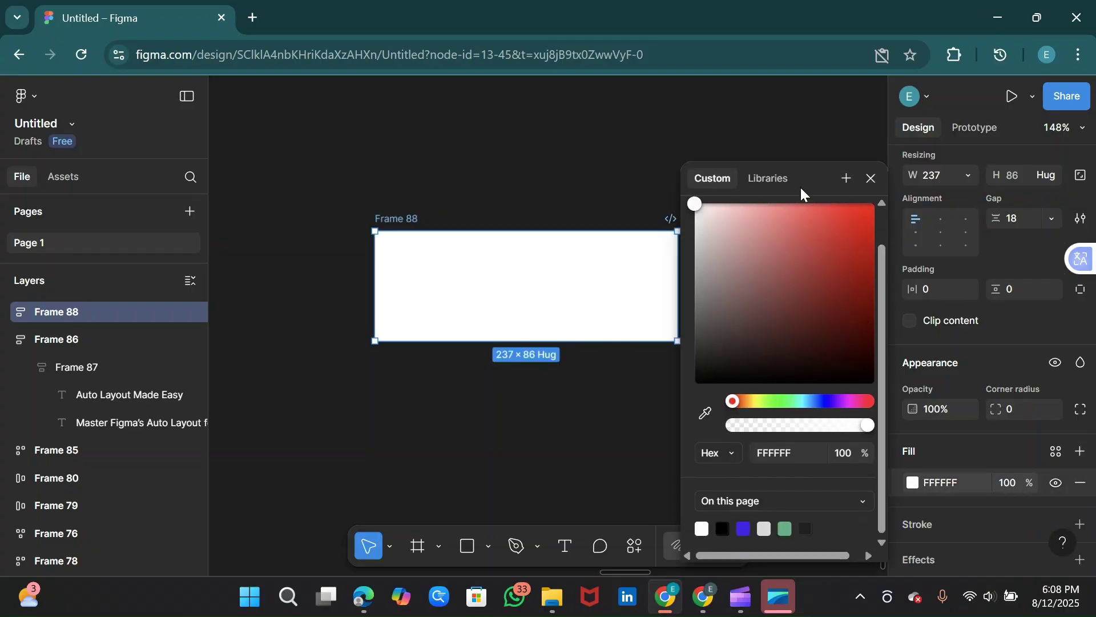
click(871, 178)
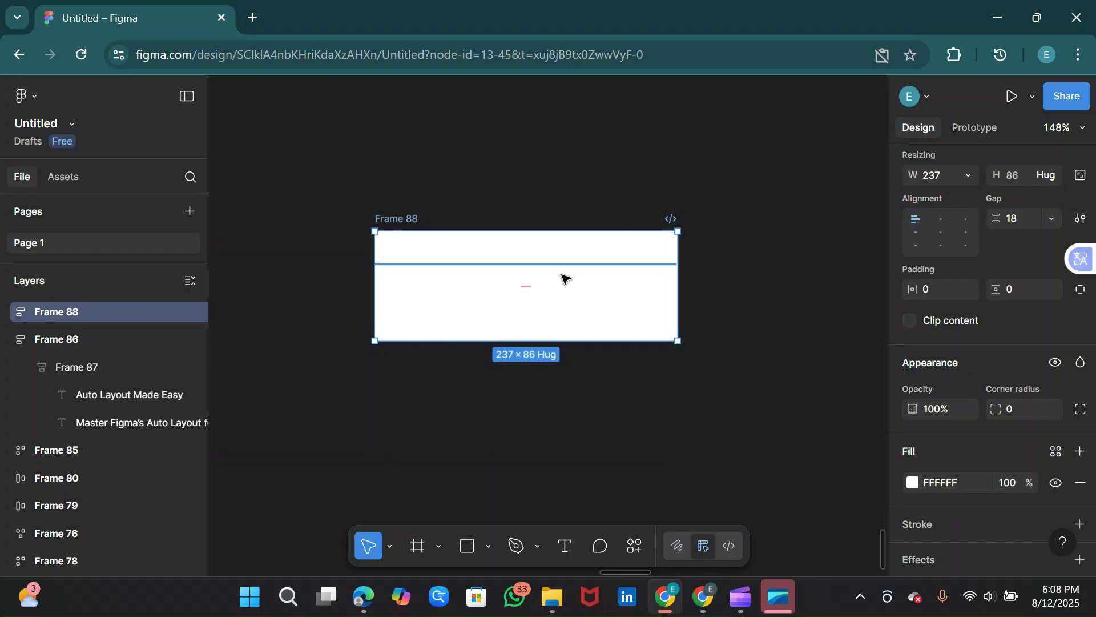
click(531, 268)
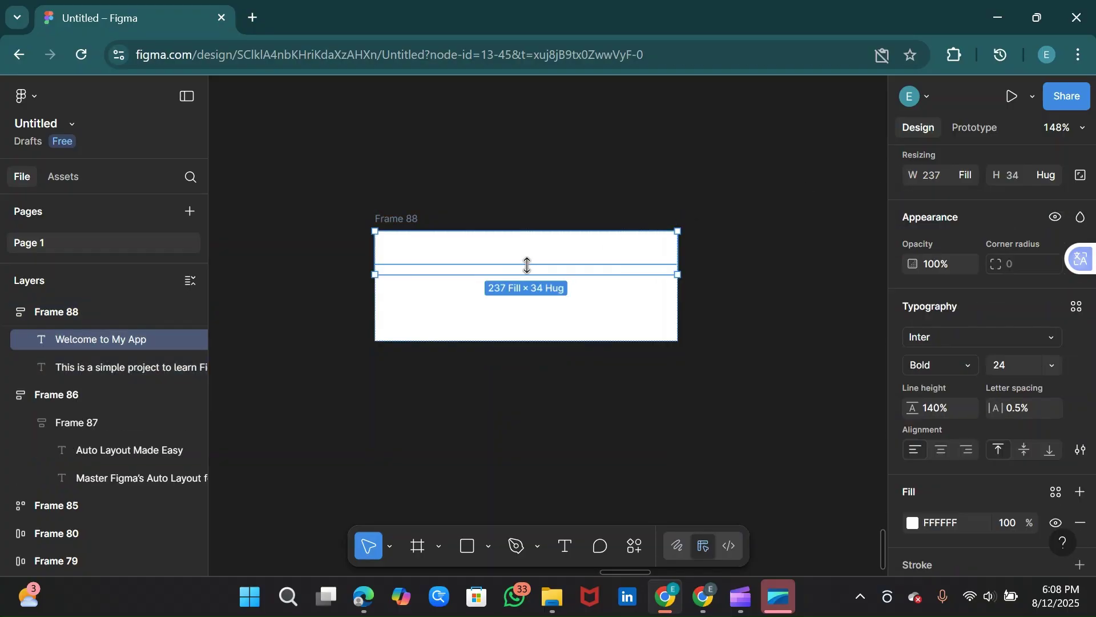
key(Escape)
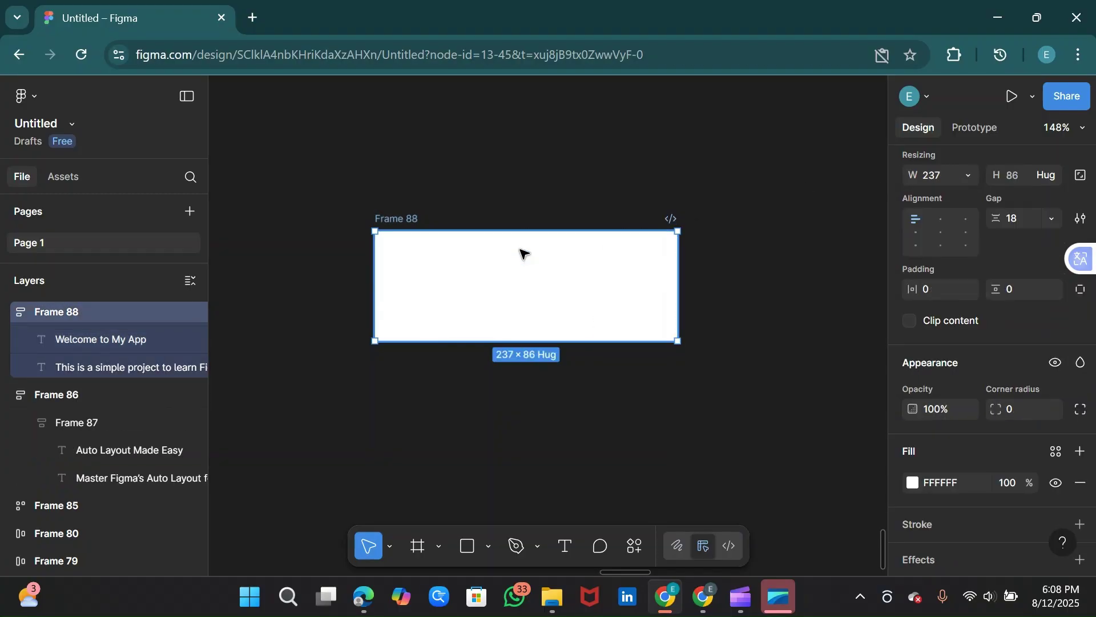
double_click(521, 254)
double_click(519, 255)
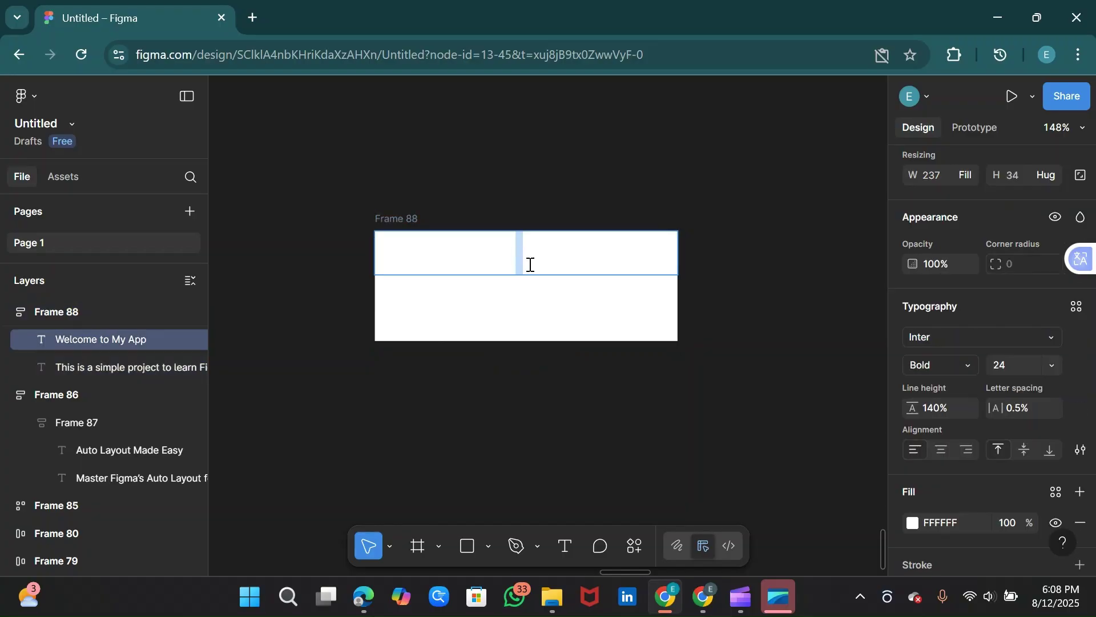
key(Escape)
key(Escape)
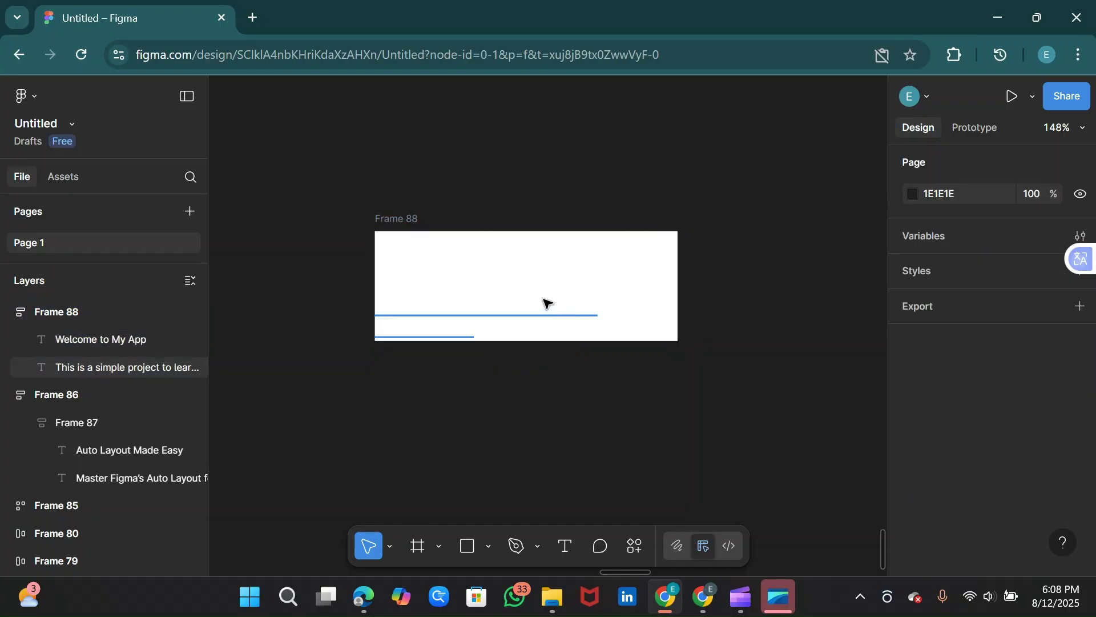
Step: Change the fill of both the heading and the description text to black 000000
click(491, 303)
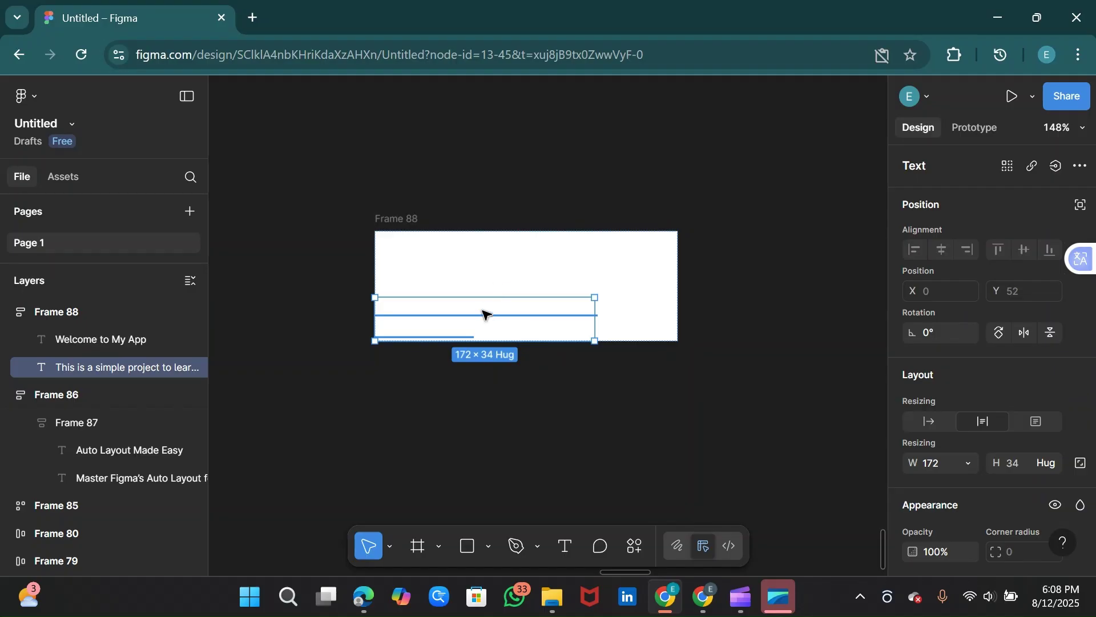
shift+click(505, 255)
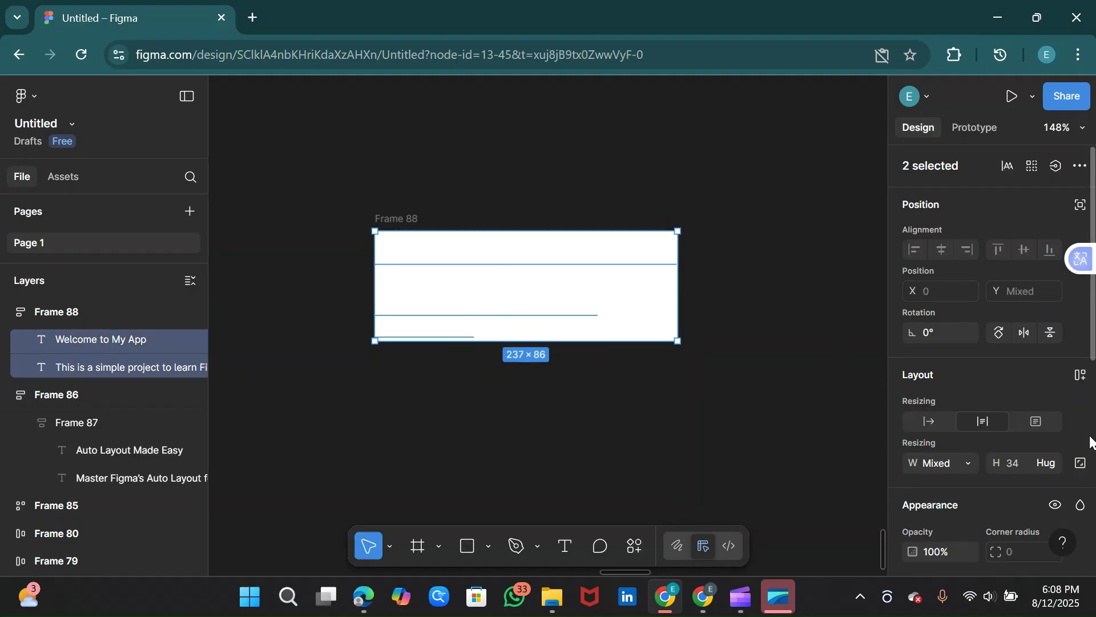
scroll(1089, 441, down, 6)
click(913, 455)
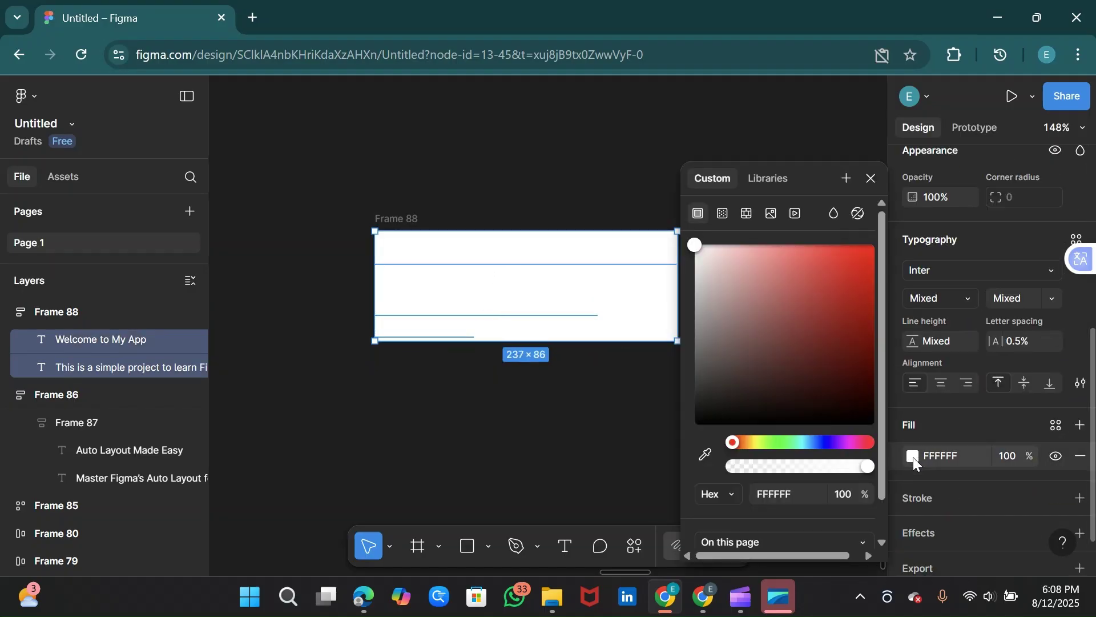
scroll(885, 515, down, 1)
scroll(885, 515, down, 1)
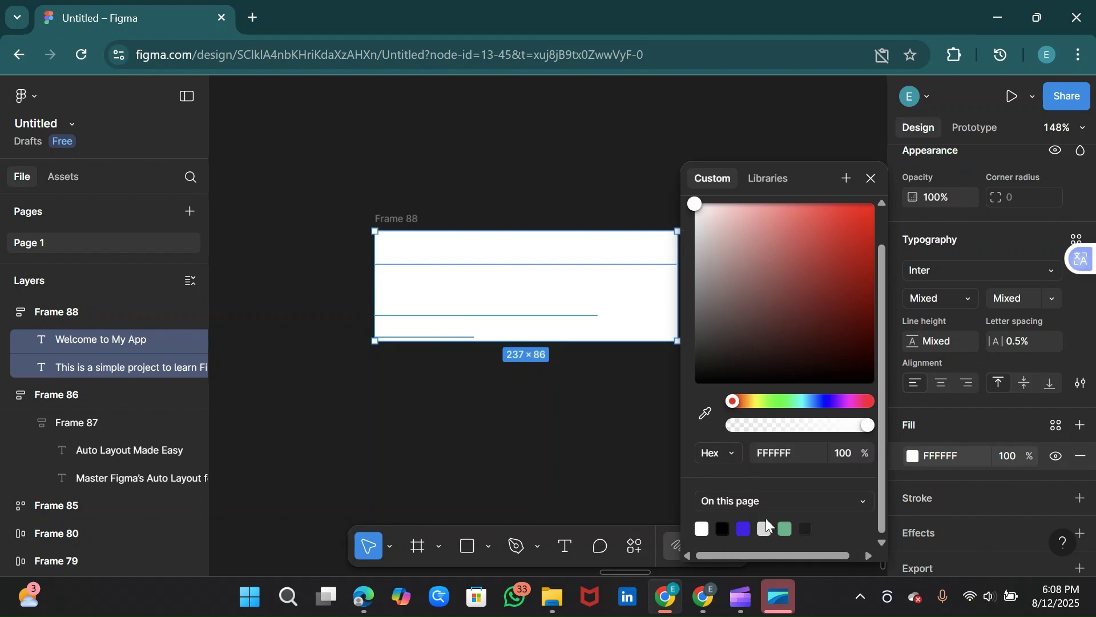
click(723, 529)
click(871, 178)
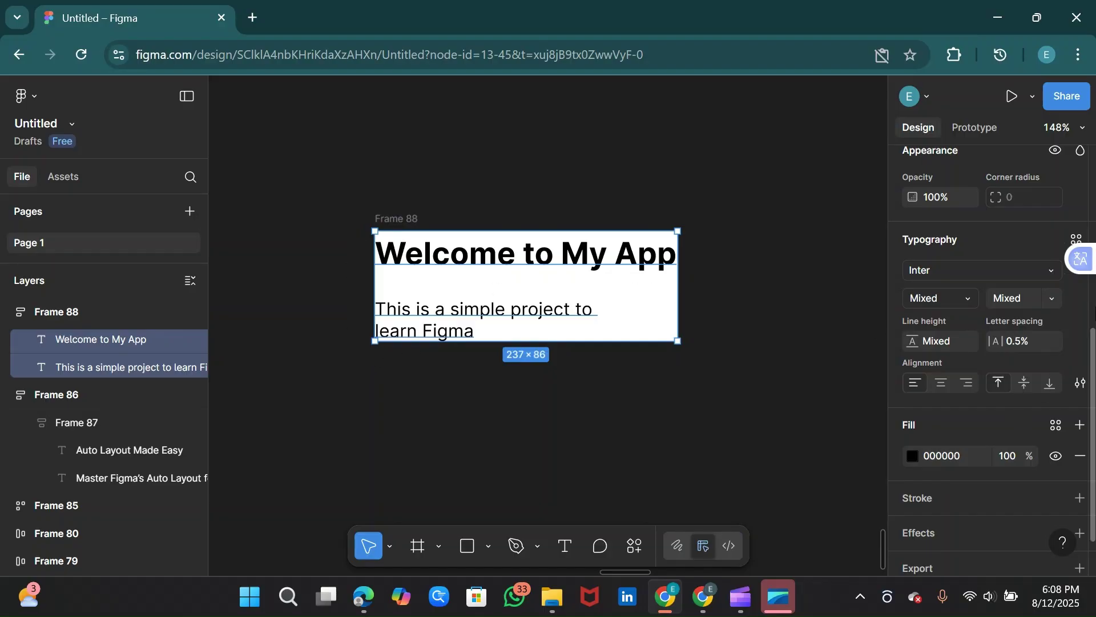
drag(1094, 351, 1094, 303)
click(755, 280)
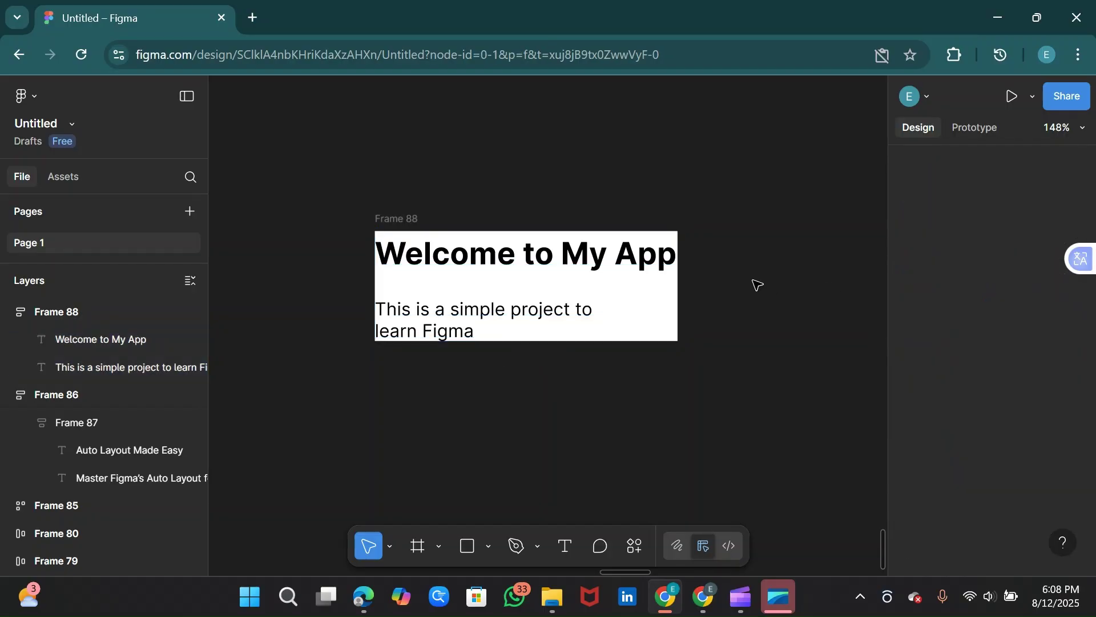
Step: Set the auto layout frame's horizontal and vertical padding to 16
click(402, 224)
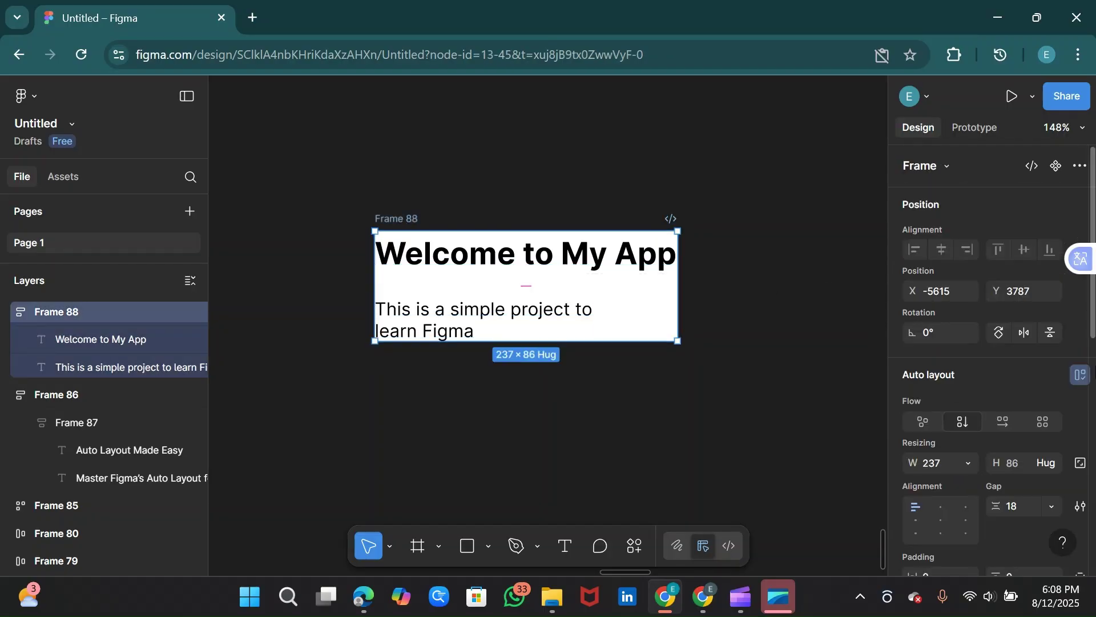
scroll(1017, 407, down, 4)
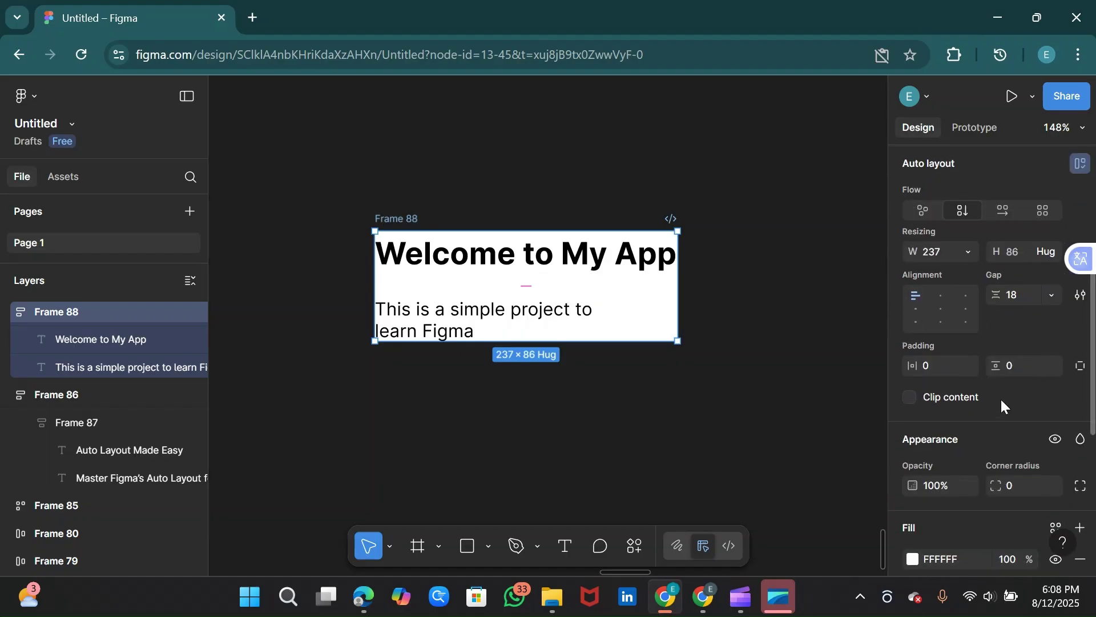
click(934, 370)
key(Return)
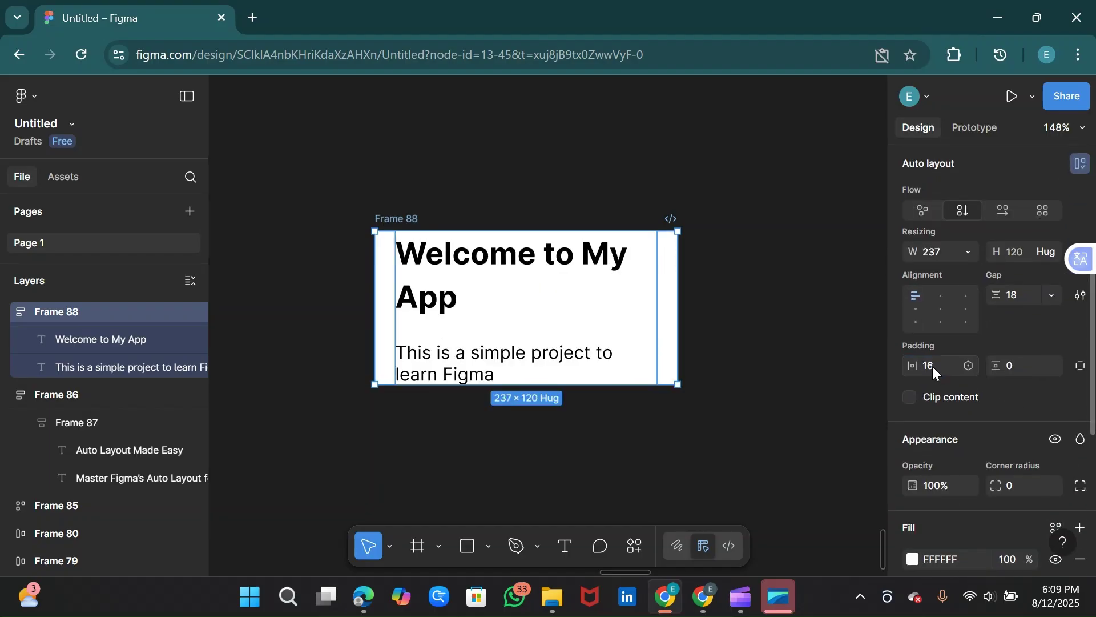
click(1011, 374)
key(Return)
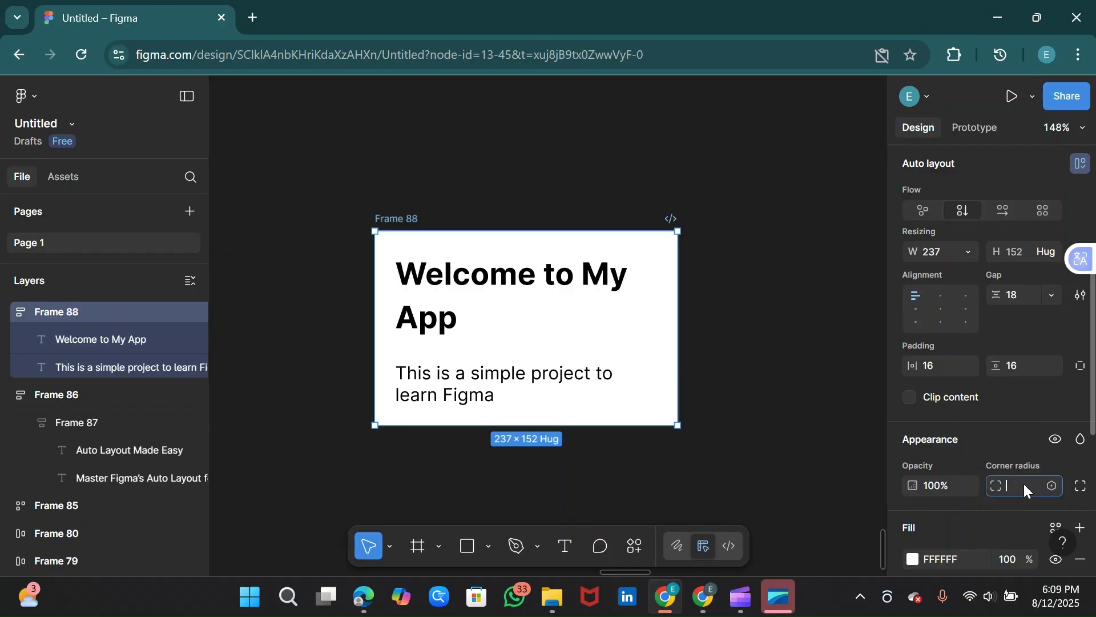
Step: Set the card frame's corner radius to 16 and widen the frame to about 272 so the heading fits on one line
key(Return)
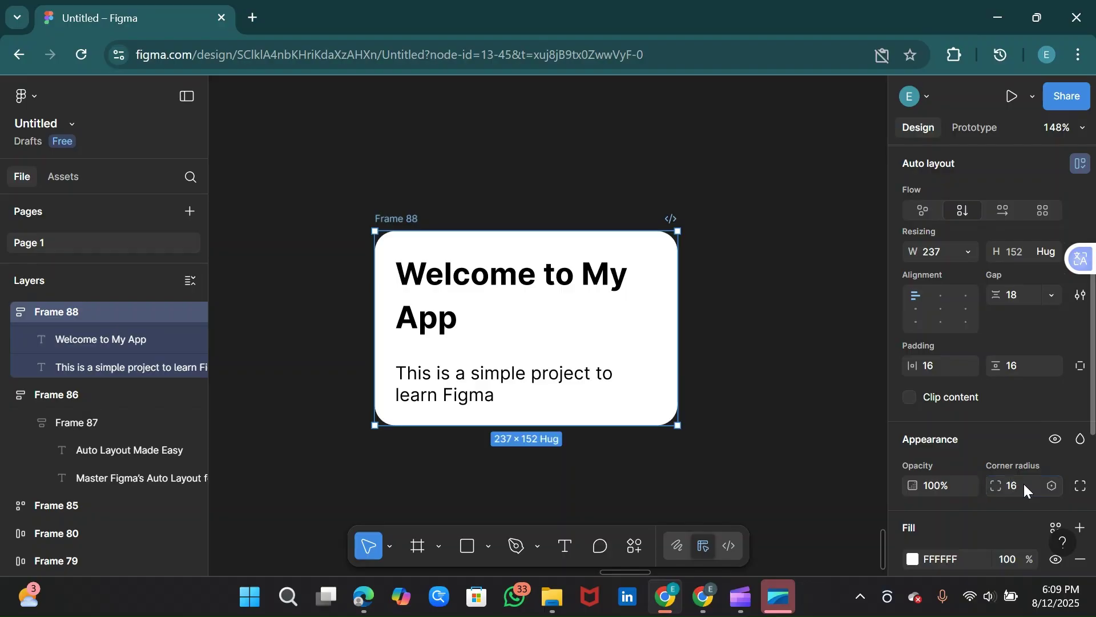
drag(678, 308, 723, 306)
Step: Reduce the vertical gap between the heading and the description text to 0
mouse_move(558, 306)
drag(558, 303, 558, 300)
click(837, 345)
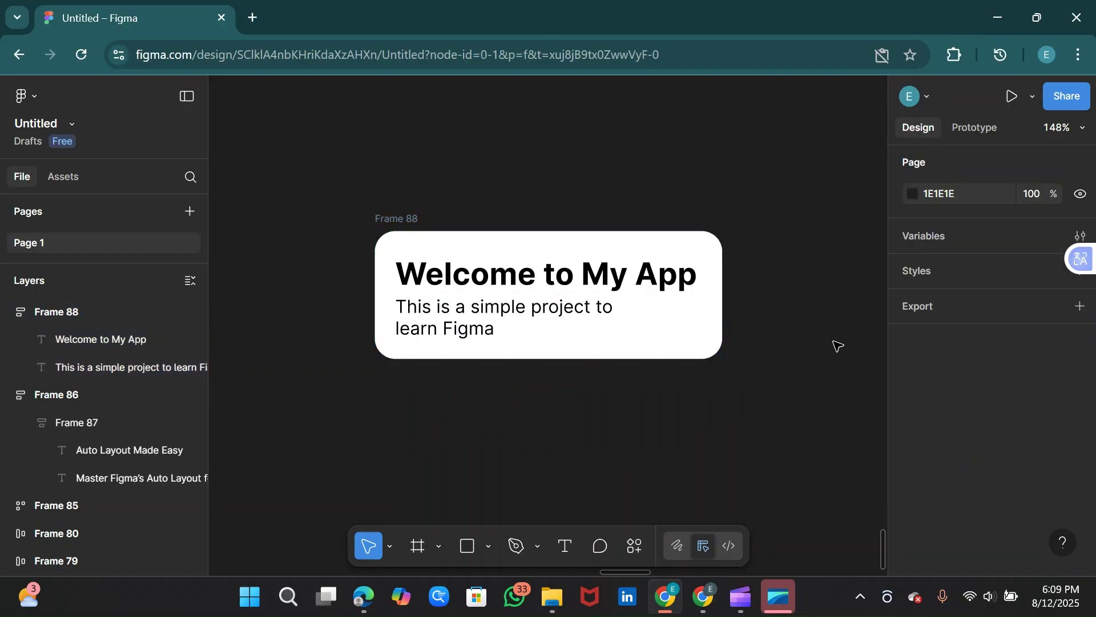
Step: Widen the description text box to about 236, nearly matching the width of the heading above it
click(399, 217)
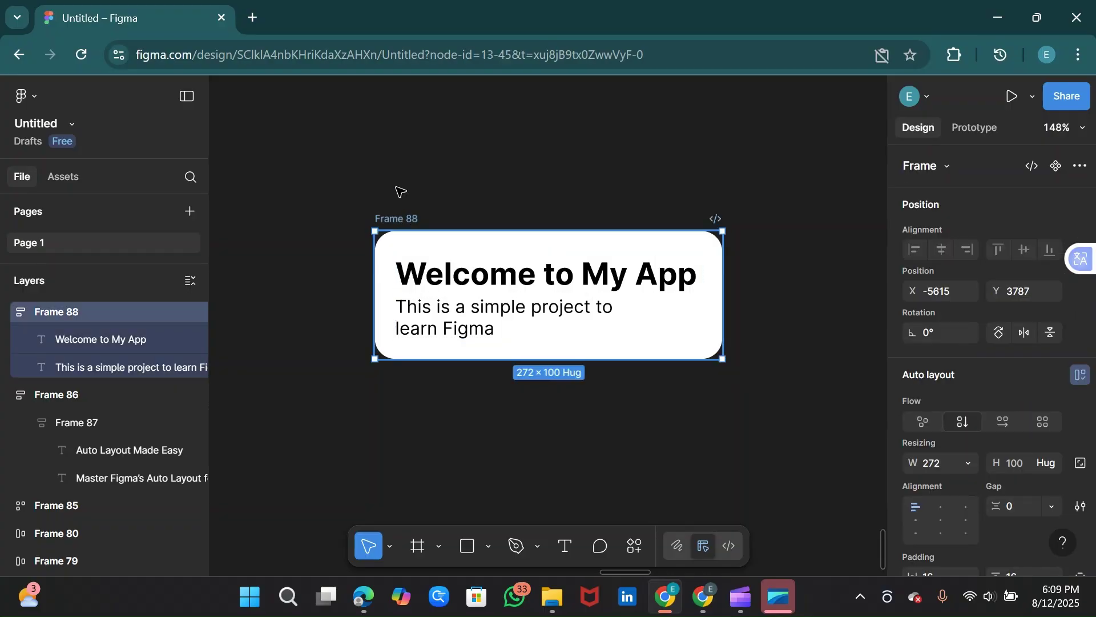
scroll(521, 268, down, 1)
click(574, 277)
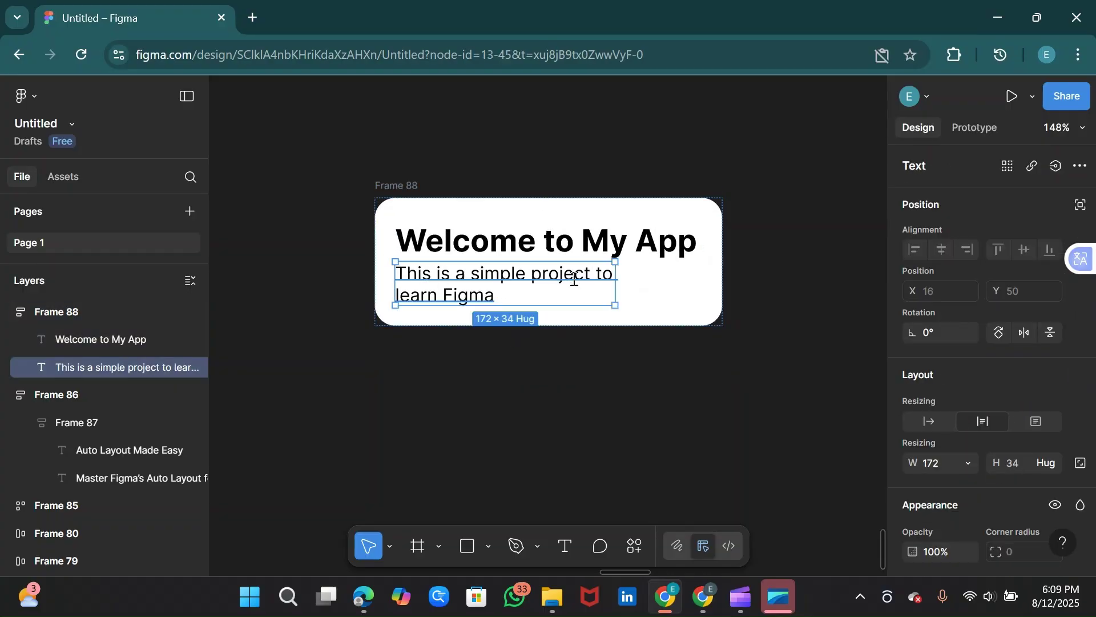
key(Return)
key(Escape)
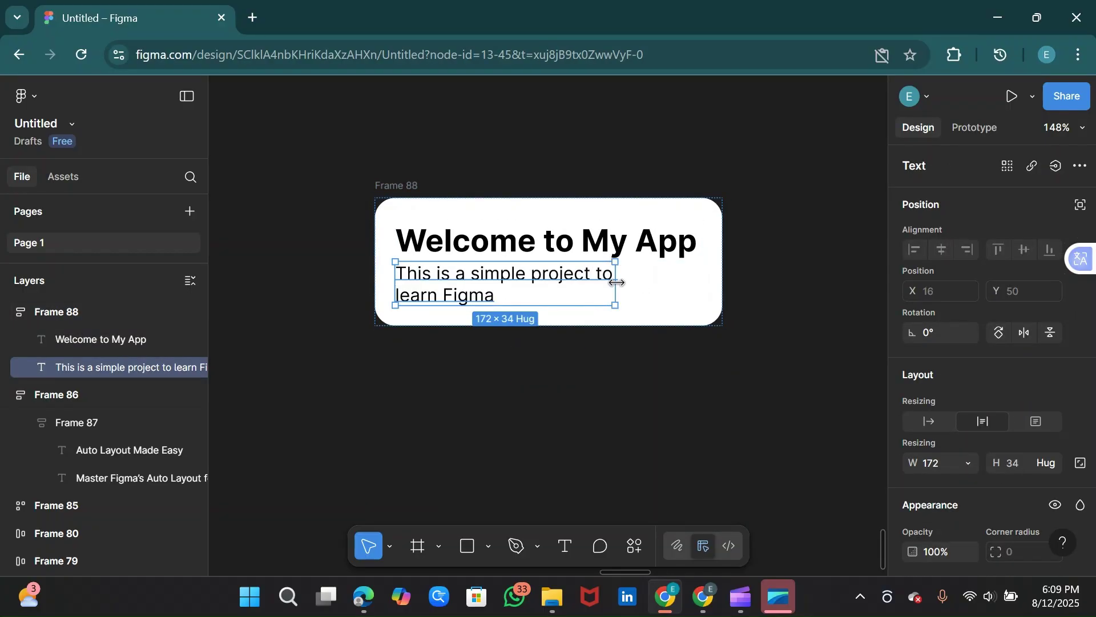
drag(632, 278, 697, 284)
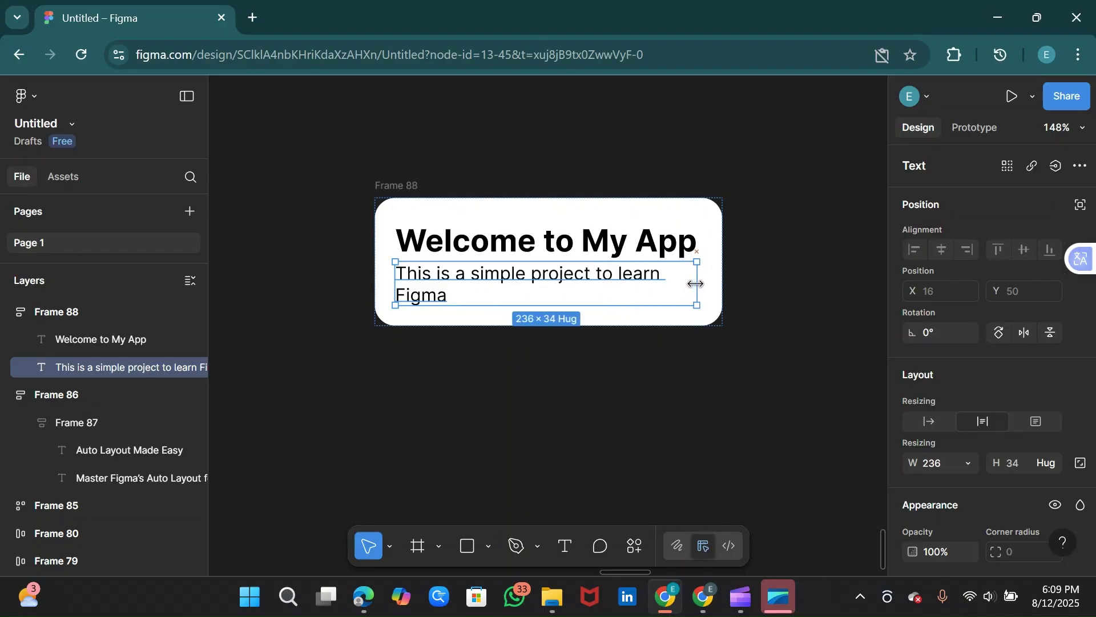
click(800, 287)
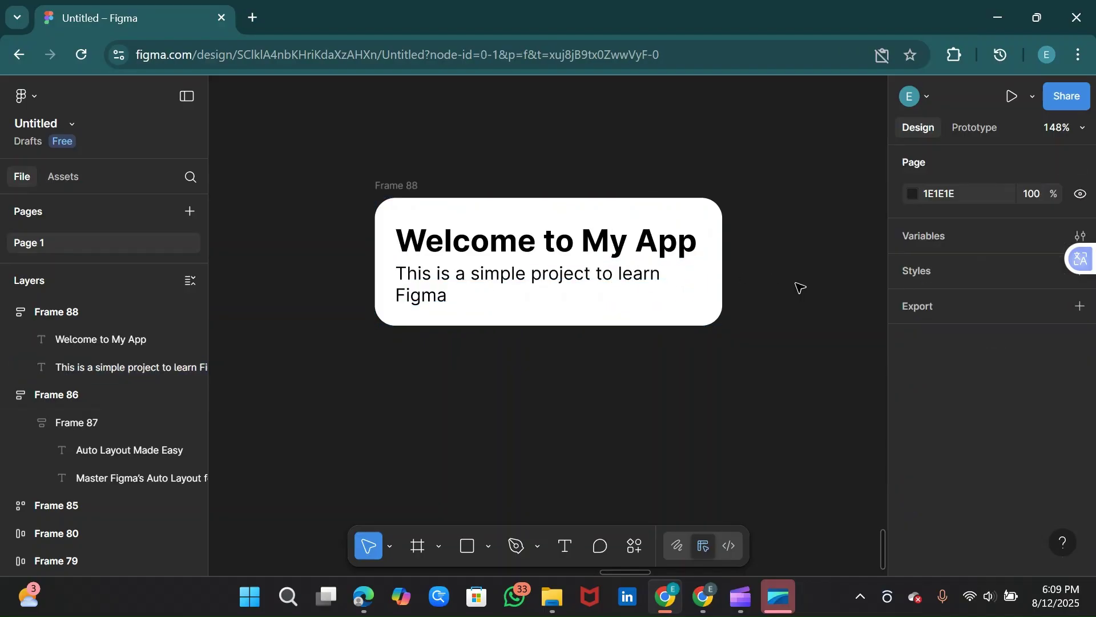
Step: Set the card frame's auto layout gap between the heading and the description to 6
click(440, 215)
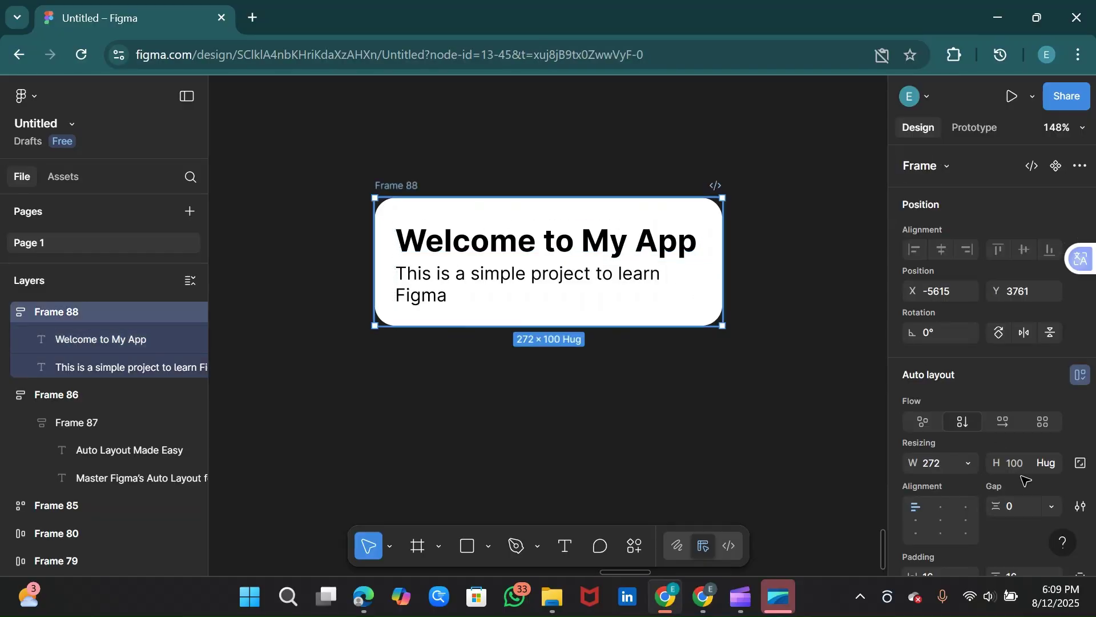
scroll(1053, 428, down, 3)
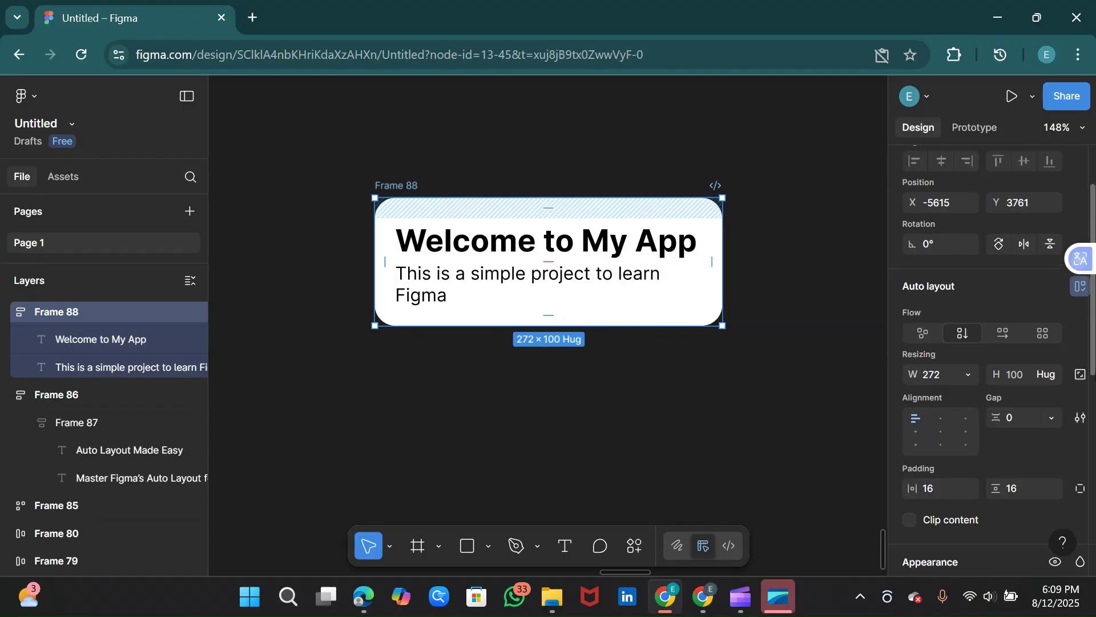
click(1020, 412)
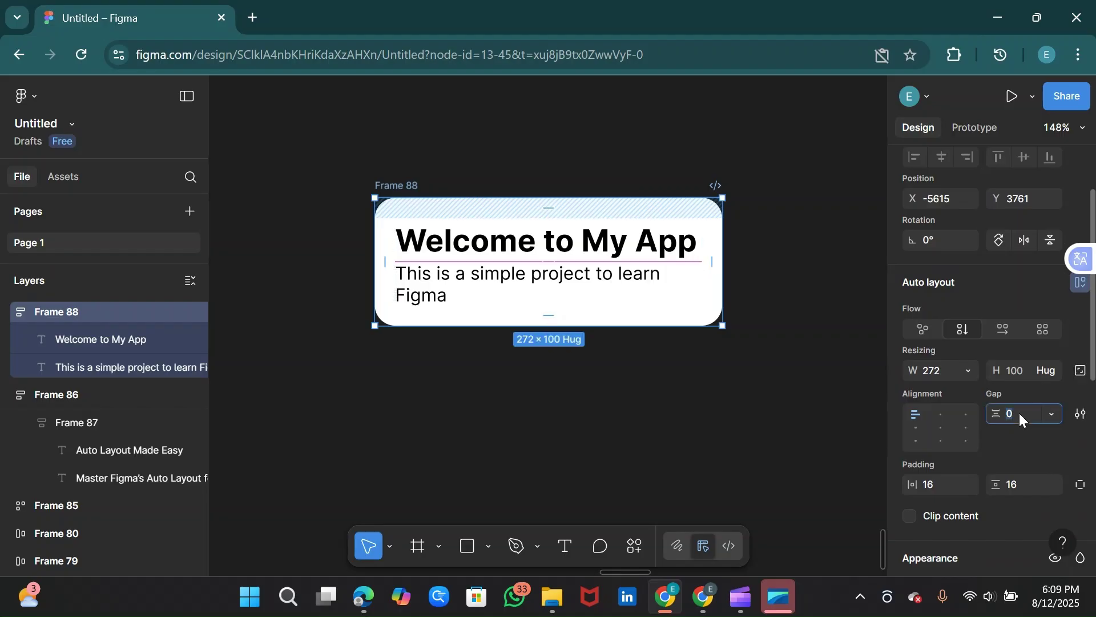
text(6)
key(Return)
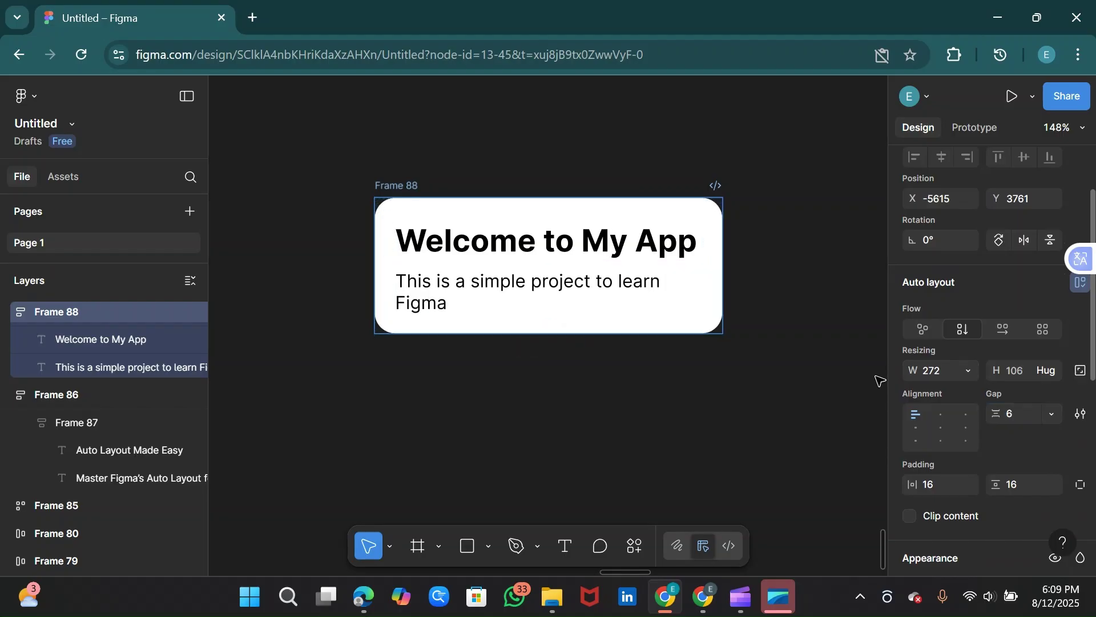
click(878, 379)
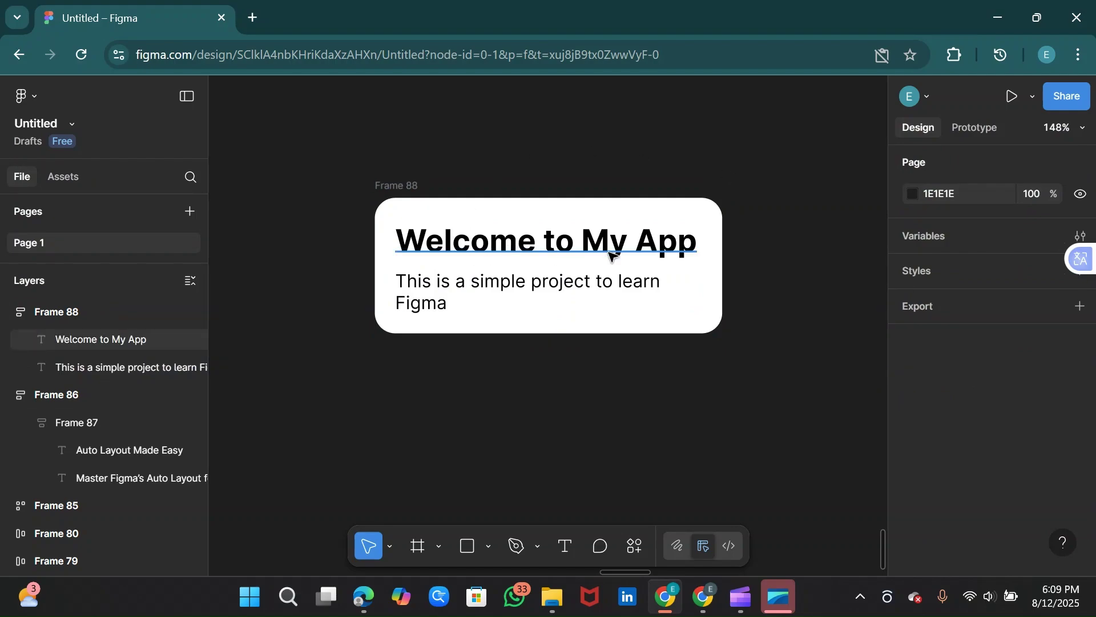
Step: Examine the font families and font weights available for the description text without changing them
click(487, 298)
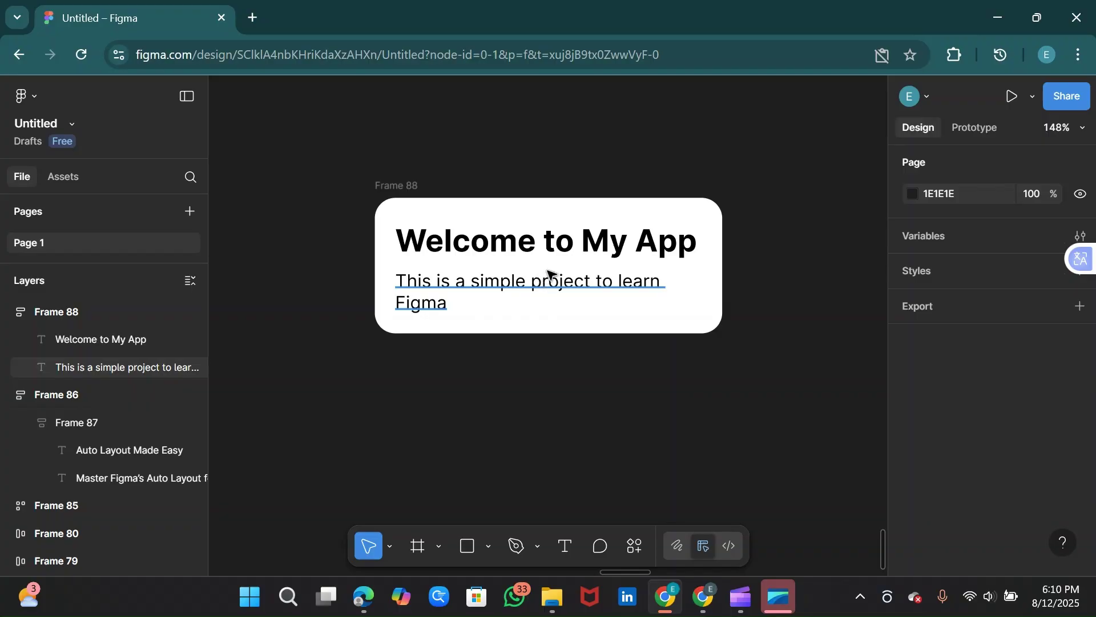
click(547, 296)
click(551, 284)
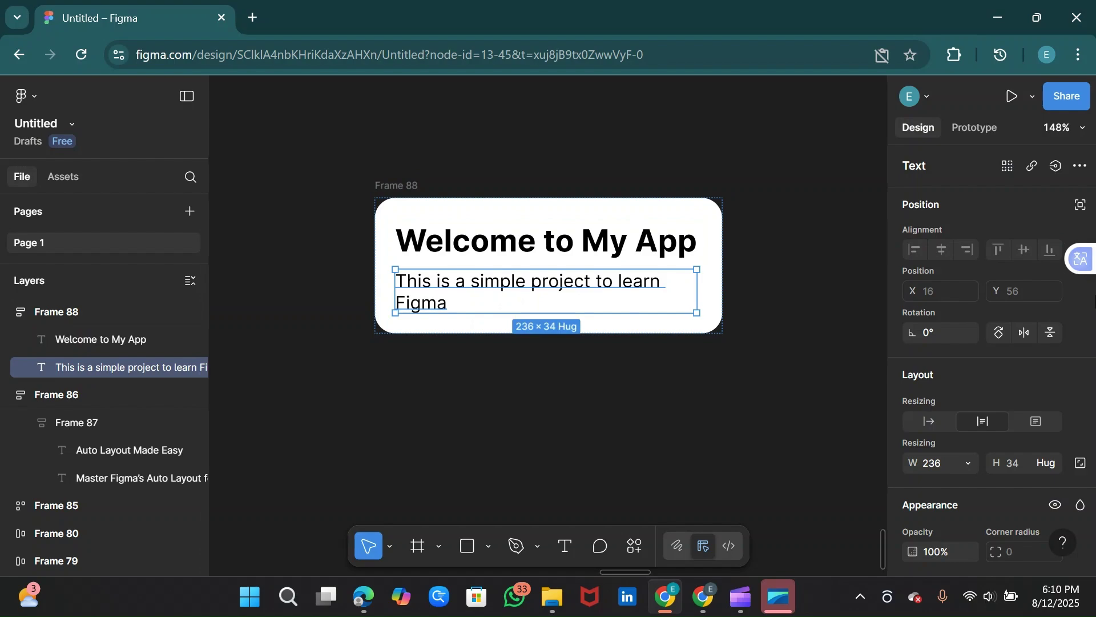
scroll(1088, 479, down, 5)
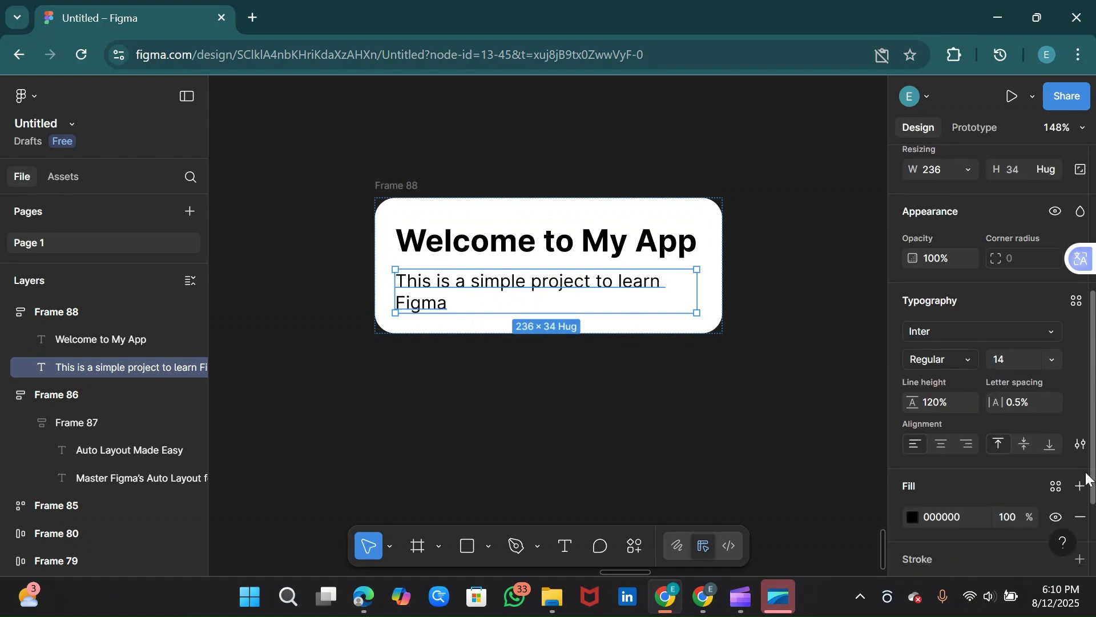
scroll(1088, 478, down, 1)
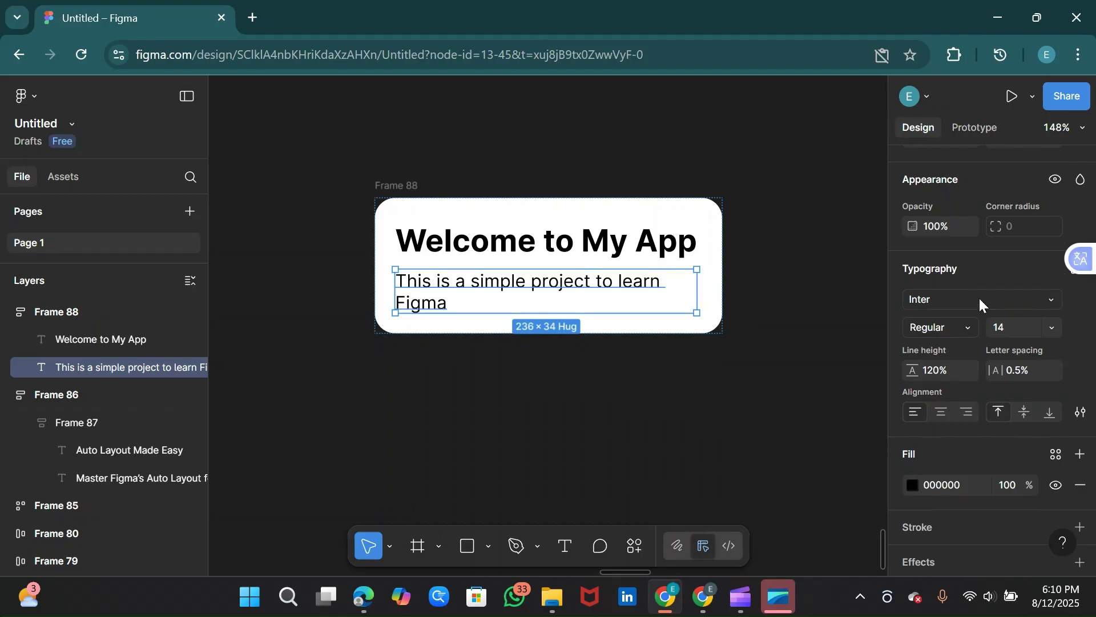
click(1051, 300)
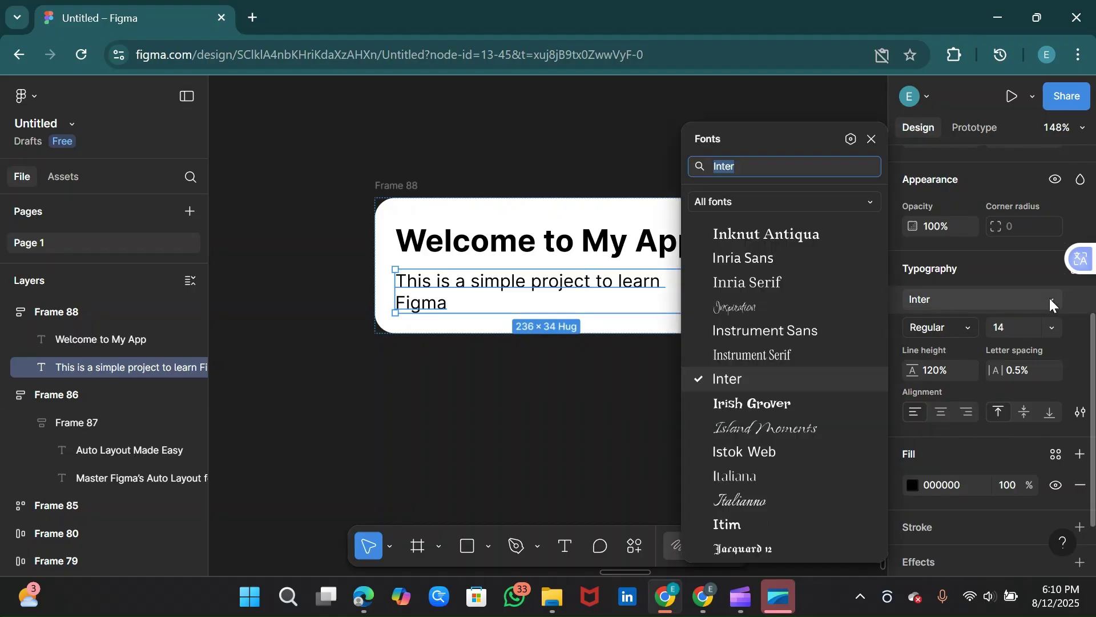
click(1050, 300)
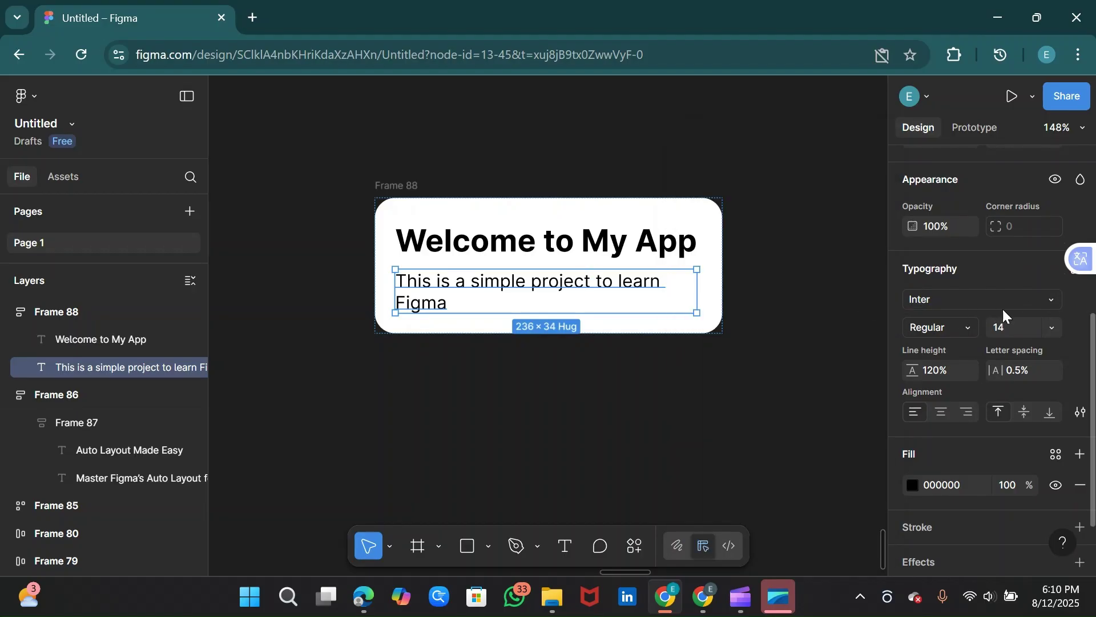
click(1052, 297)
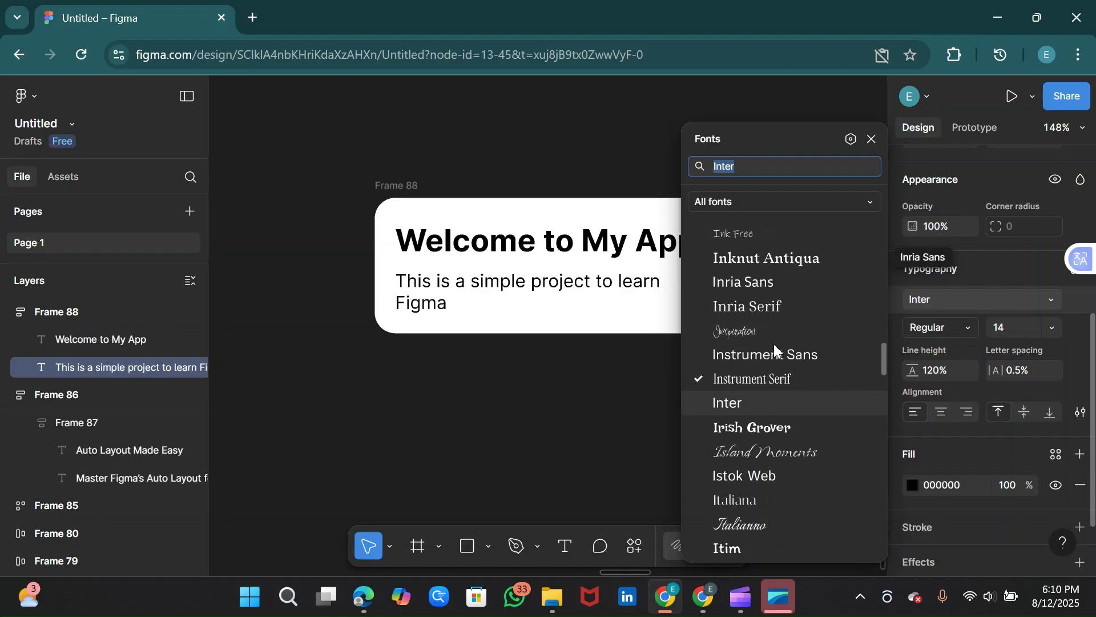
click(965, 324)
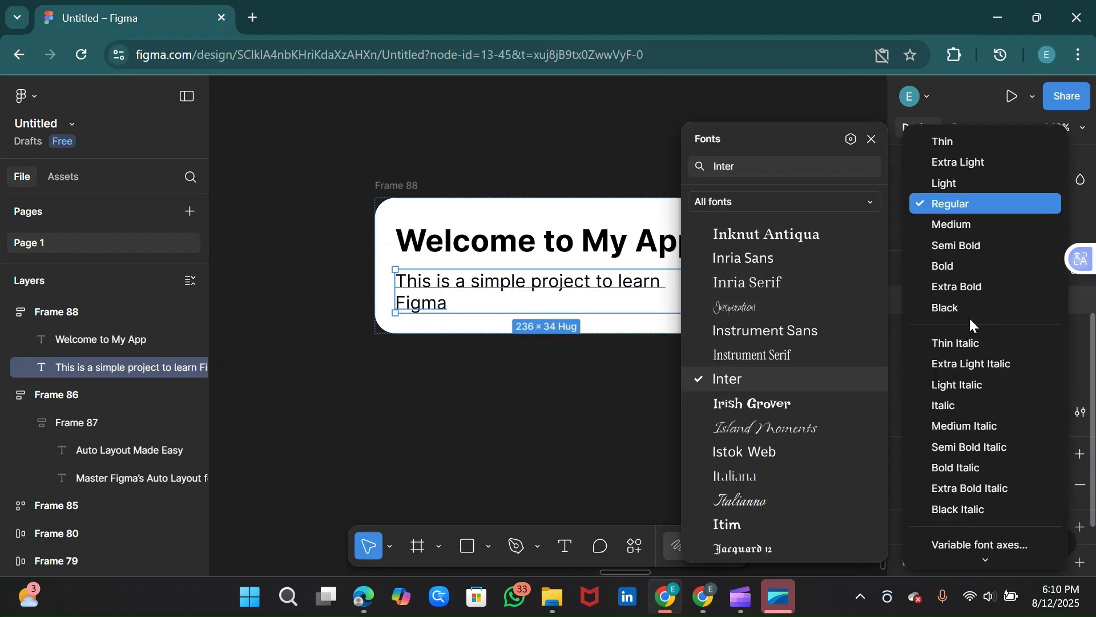
click(869, 138)
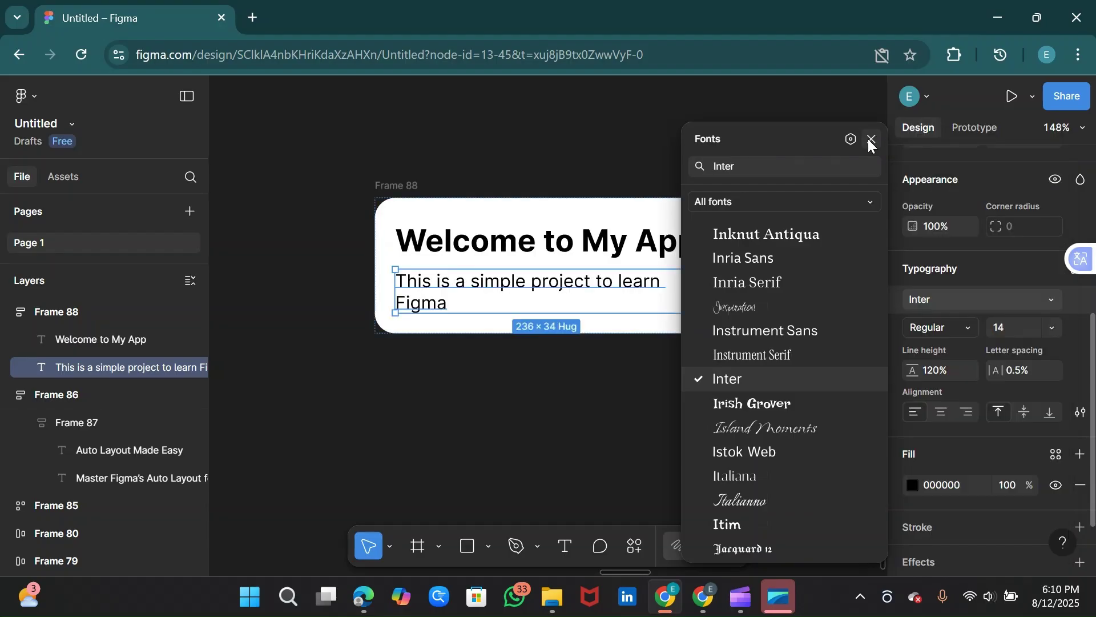
click(873, 146)
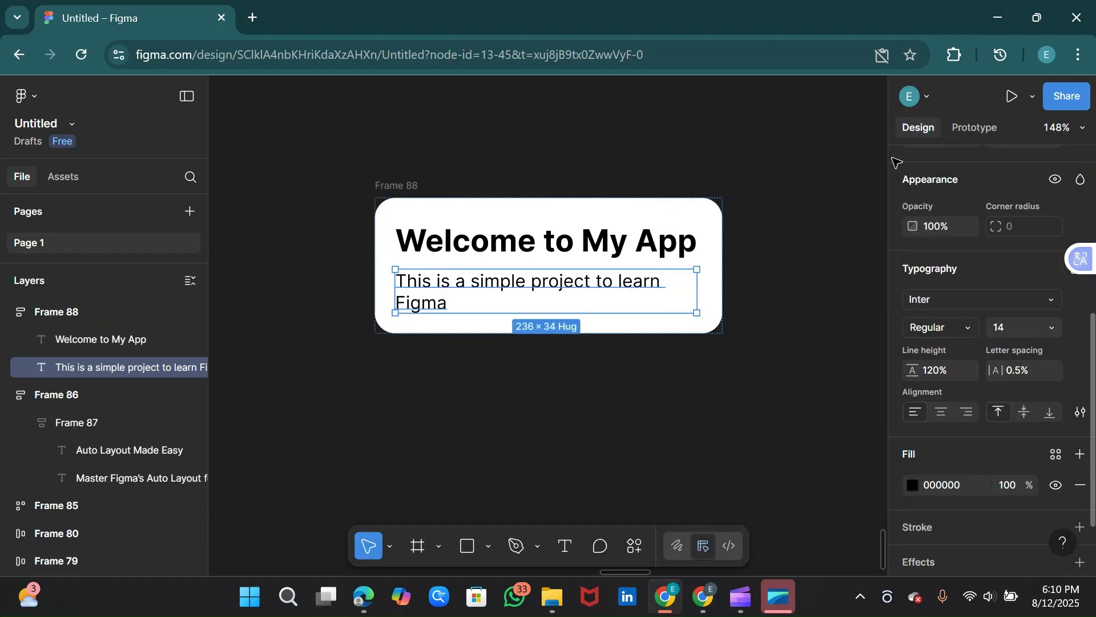
click(969, 329)
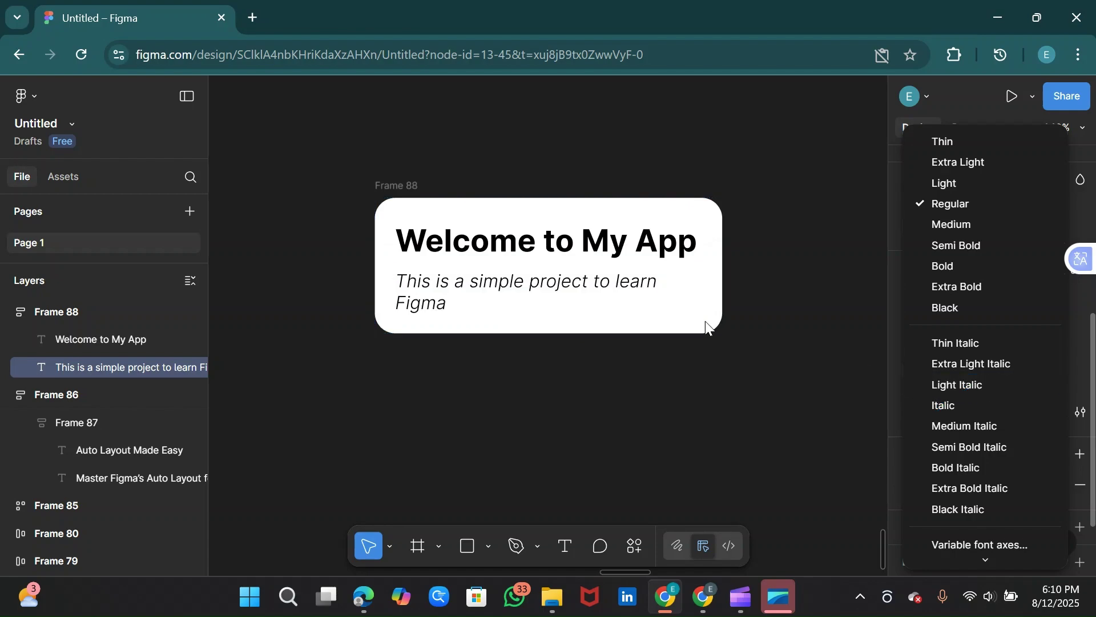
click(780, 311)
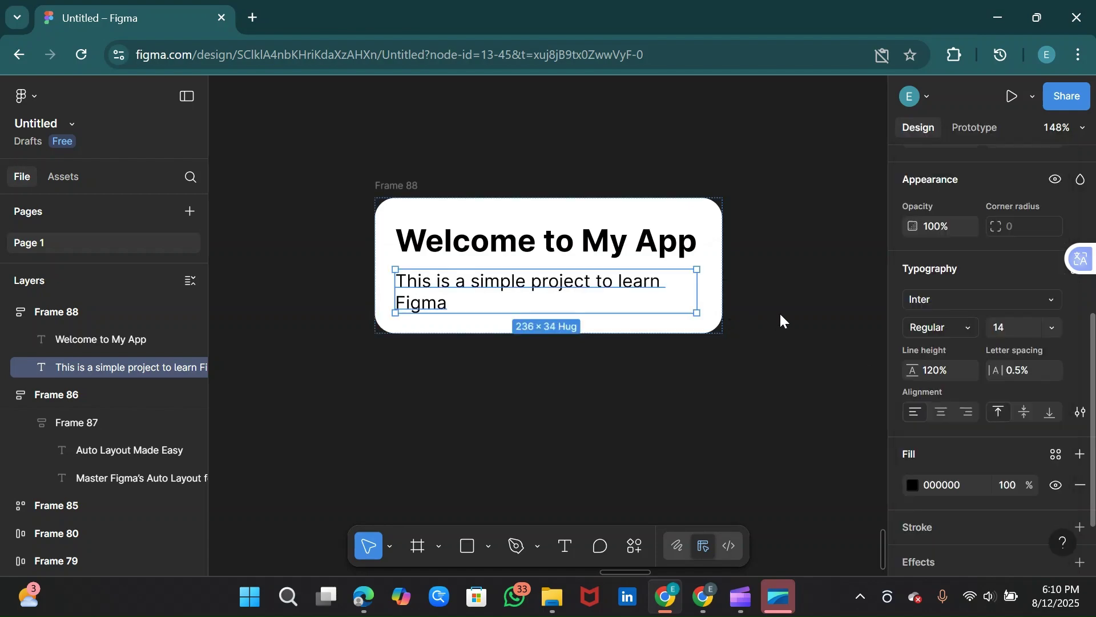
Step: Try the underline decoration on the description text, and set the decoration back to none
click(1081, 414)
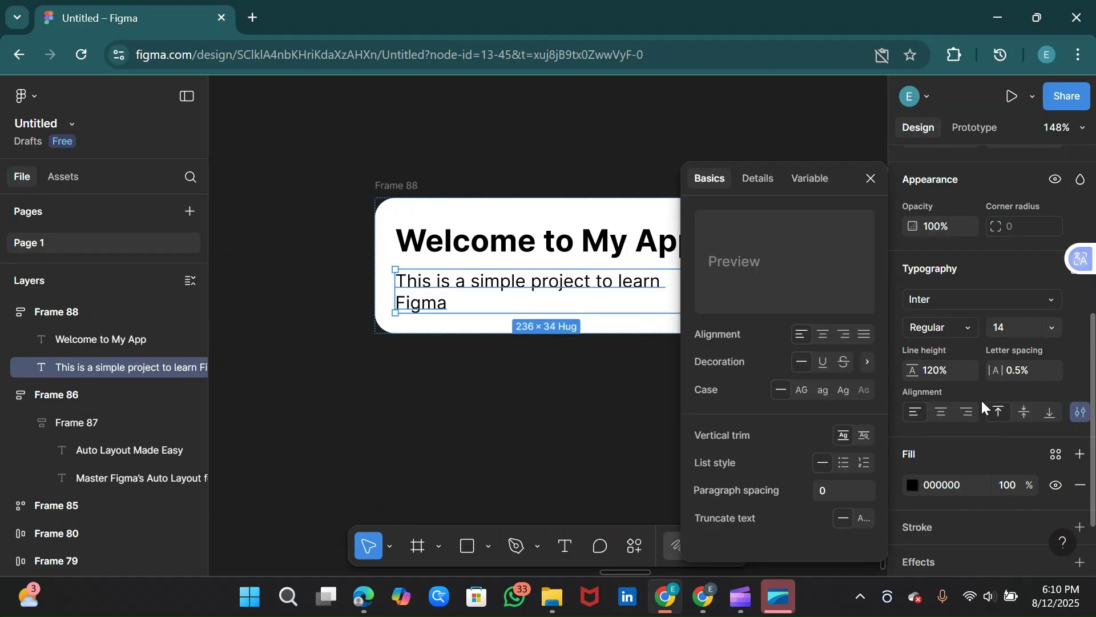
click(822, 362)
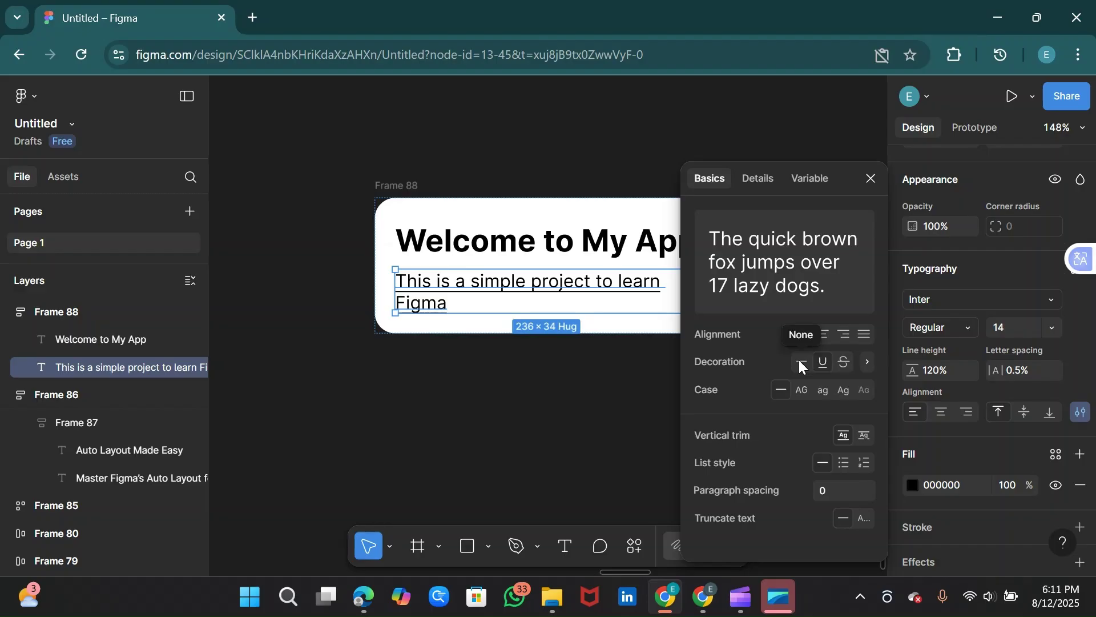
click(800, 360)
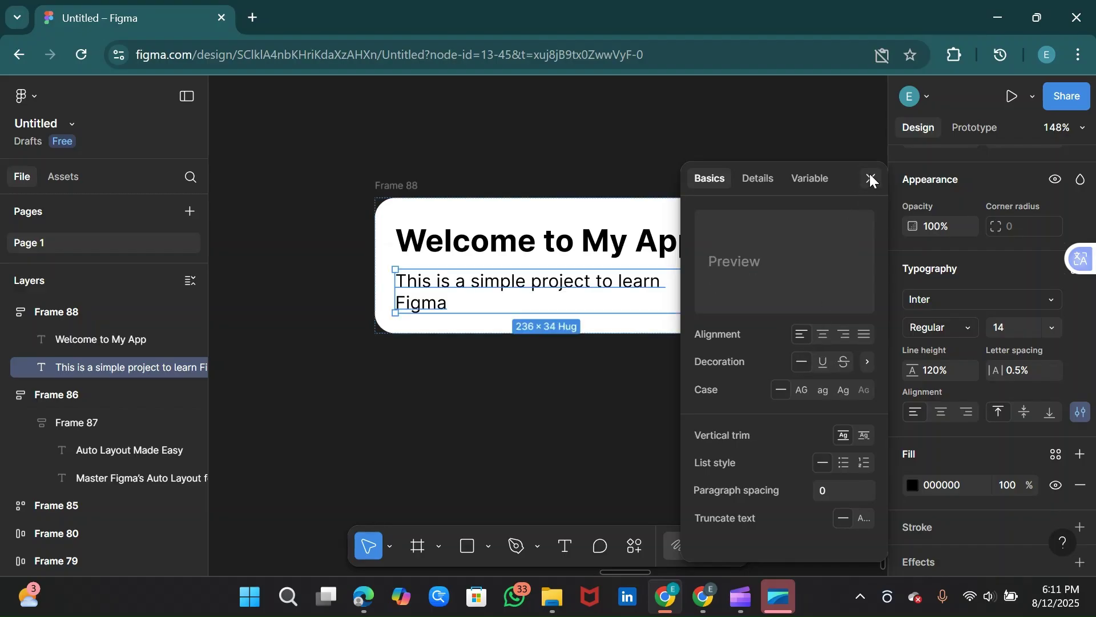
click(871, 177)
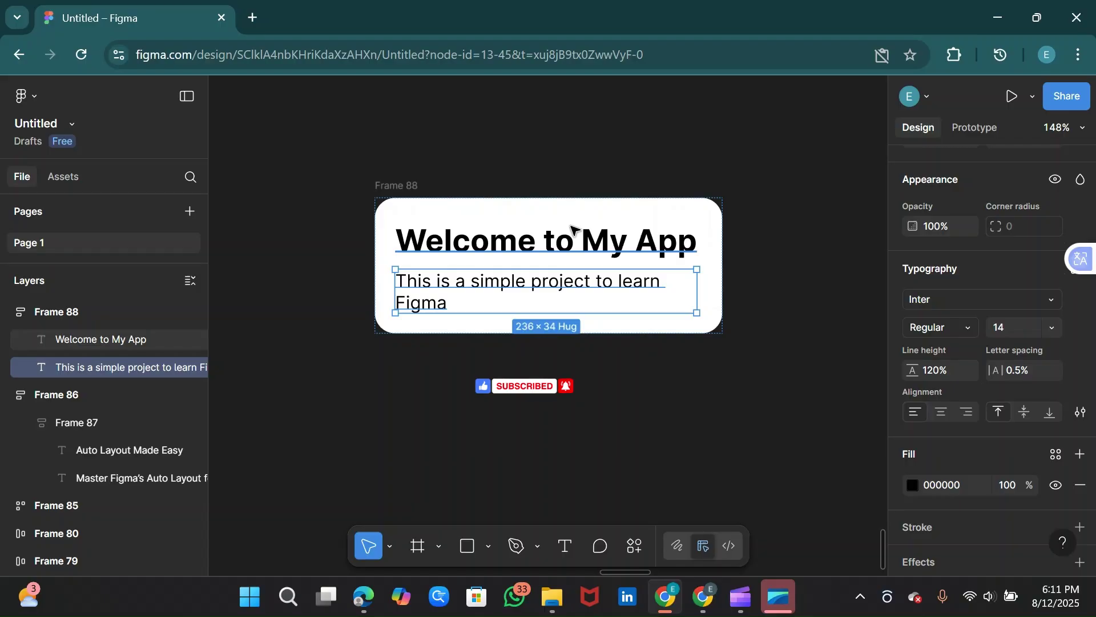
Step: Move the whole card frame slightly down on the canvas, to about X -5617, Y 3769
click(488, 171)
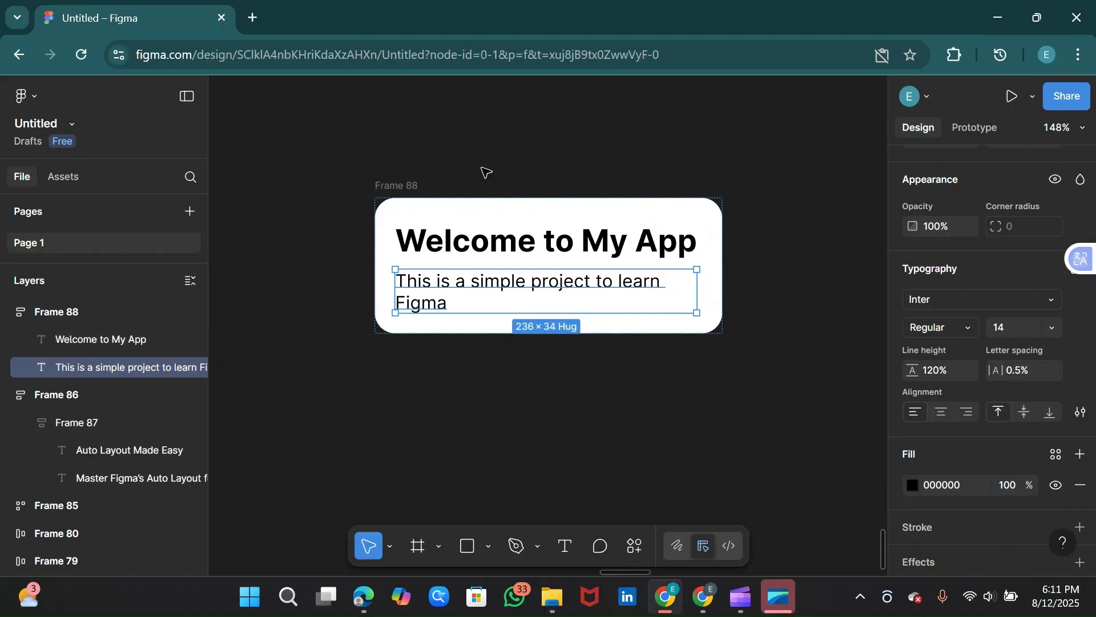
click(410, 183)
drag(403, 196, 404, 208)
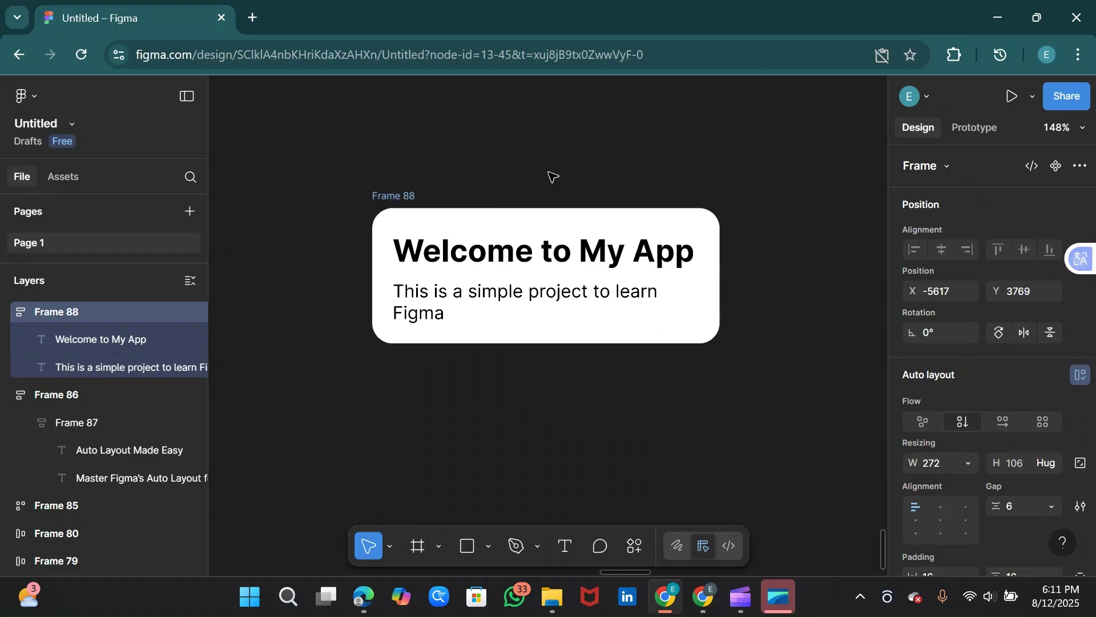